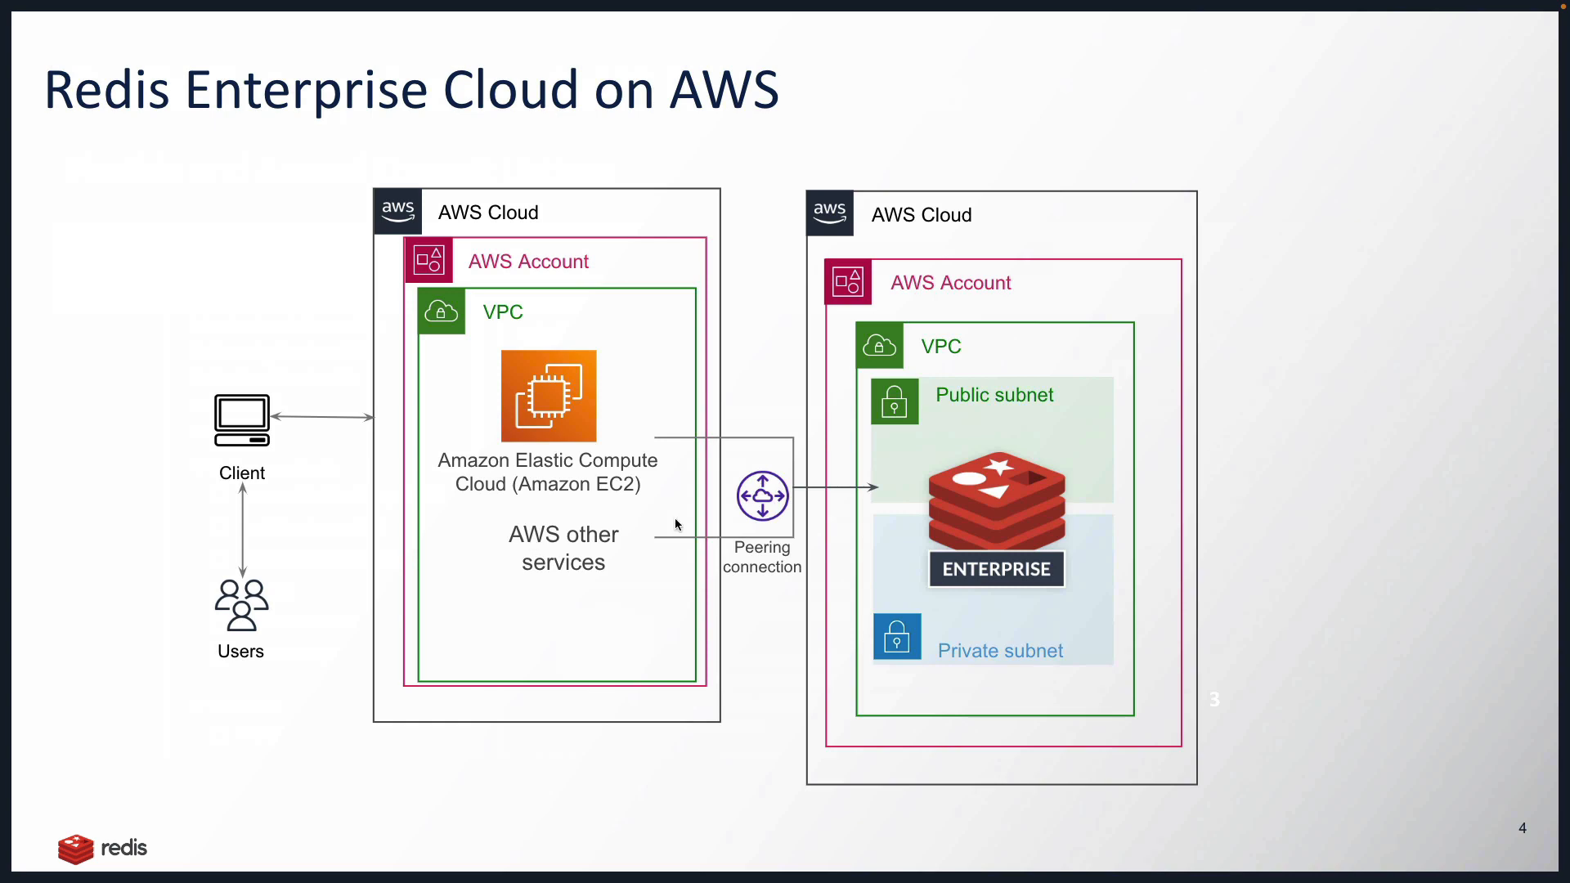
Step: Leave the slideshow, switch to the AWS Management Console tab and reload the console home page
{"action": "key", "text": "Escape"}
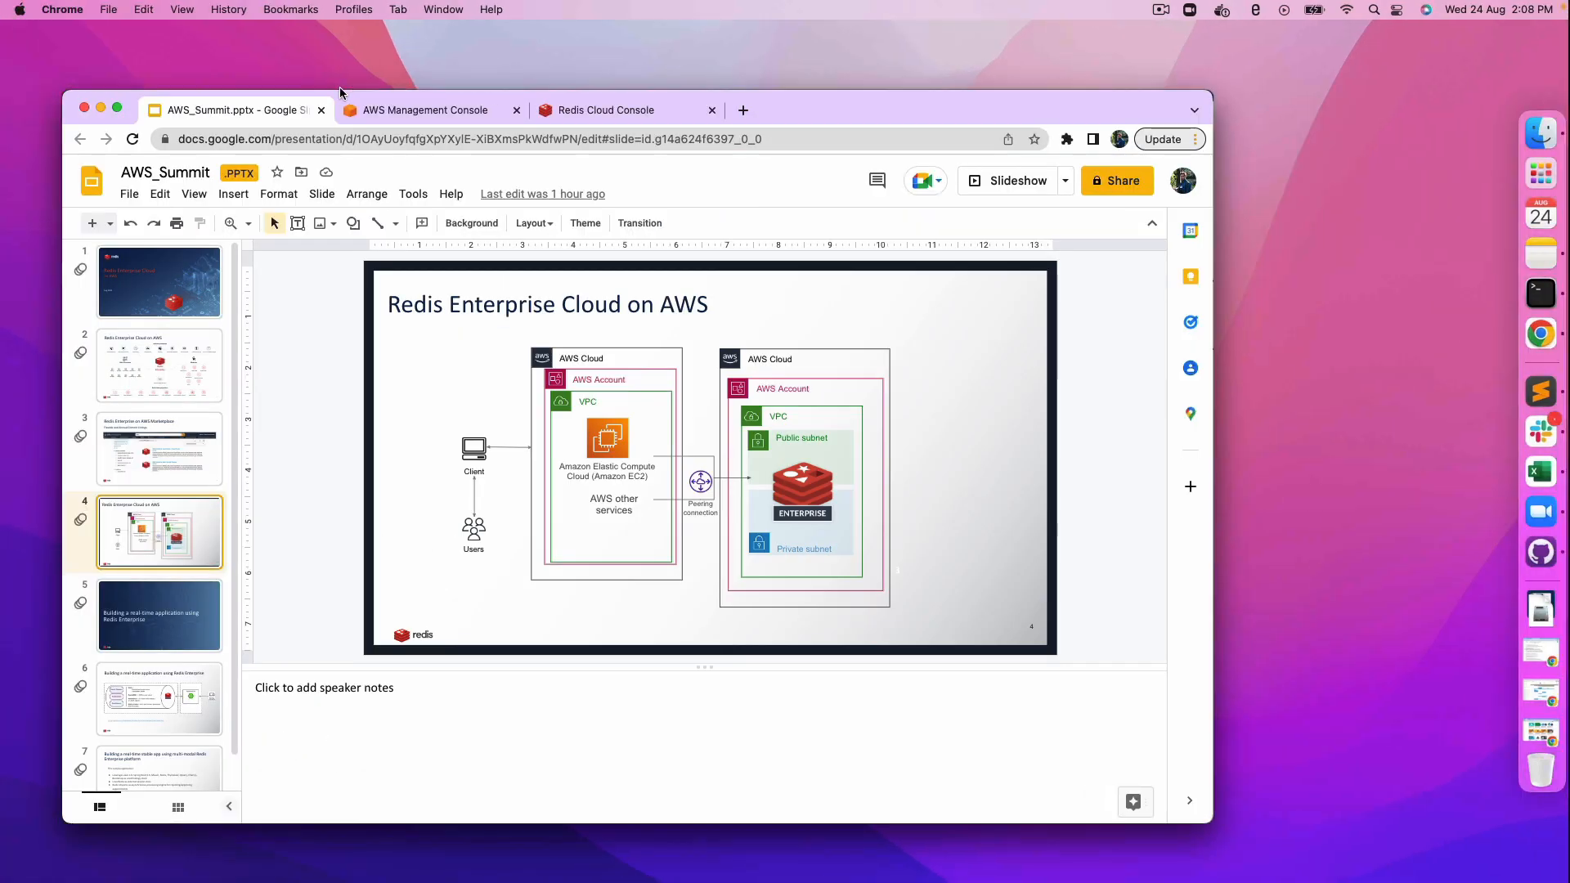
{"action": "left_click", "coordinate": [392, 110]}
{"action": "left_click", "coordinate": [305, 146]}
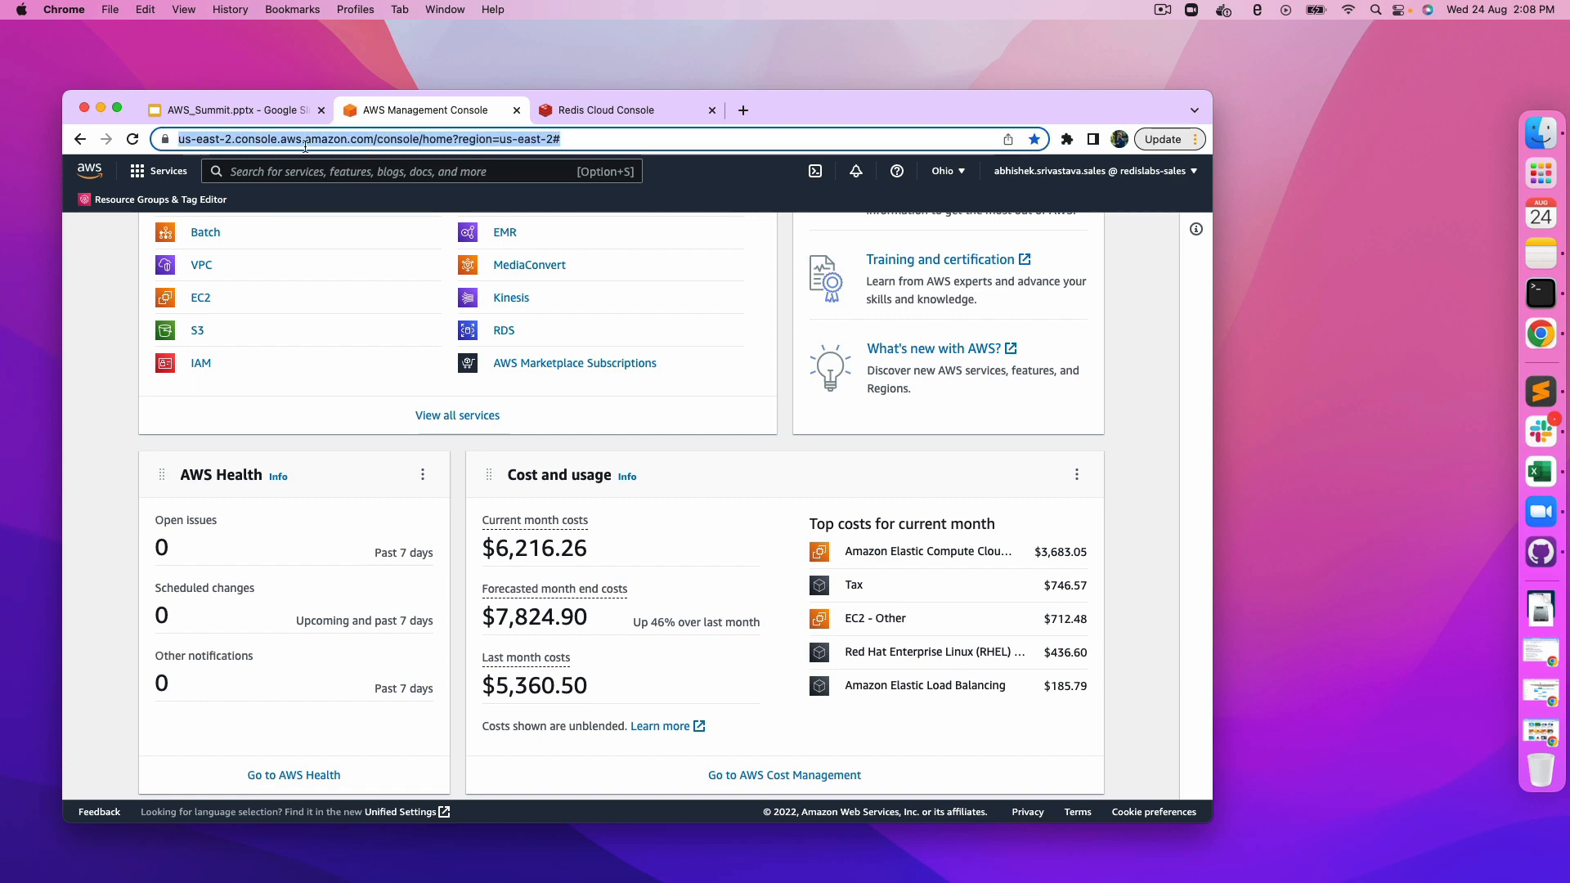
{"action": "key", "text": "Return"}
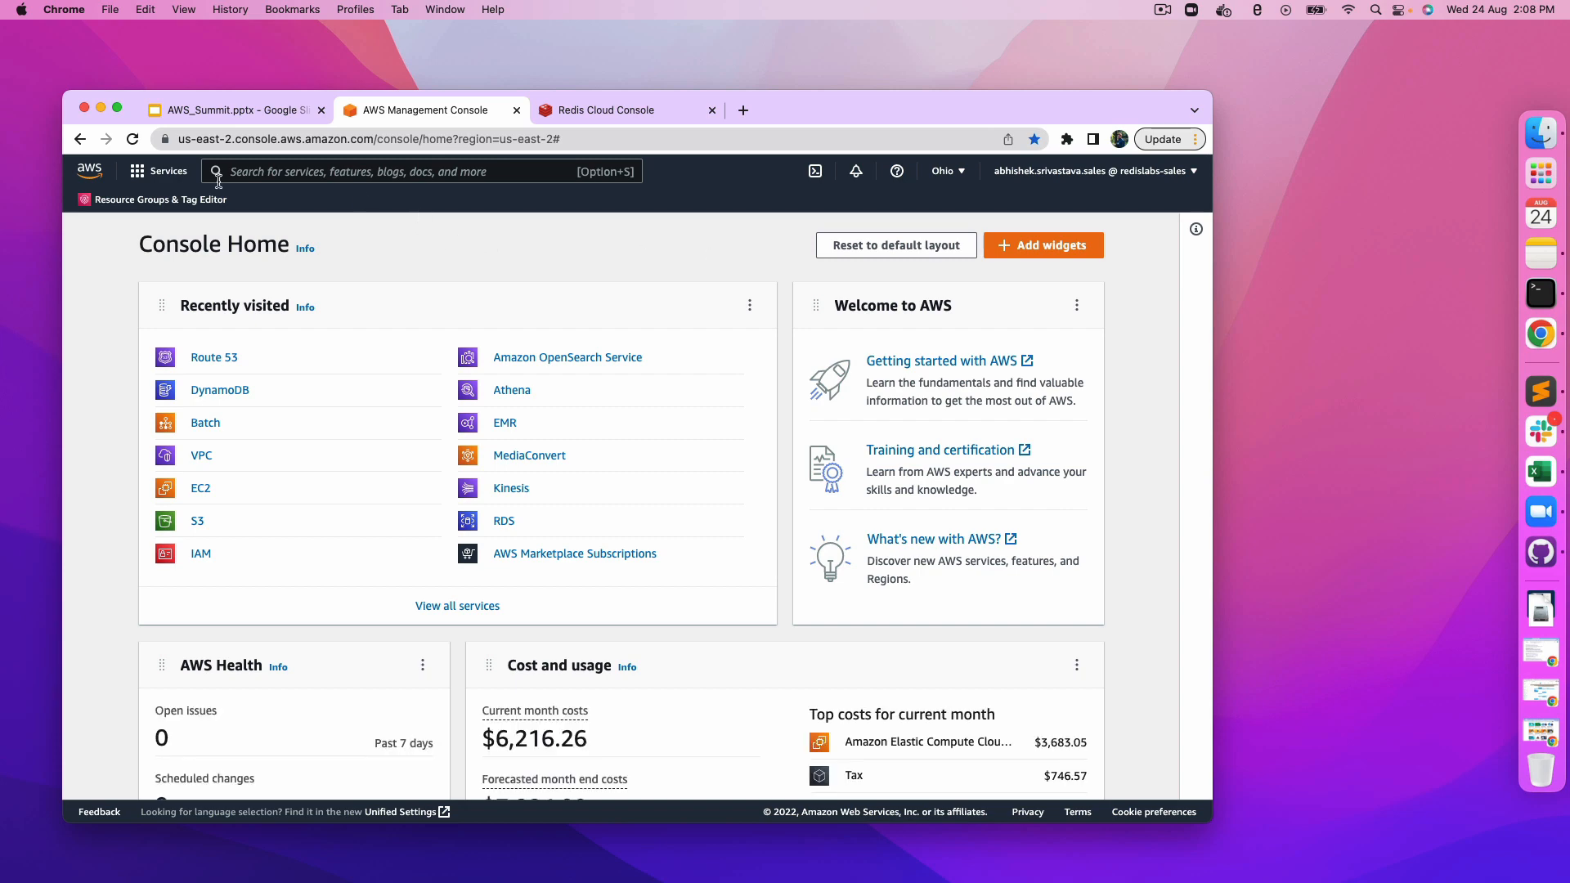
Step: Search the AWS console for redis enterprise and show the Marketplace results
{"action": "left_click", "coordinate": [272, 171]}
{"action": "type", "text": "redi"}
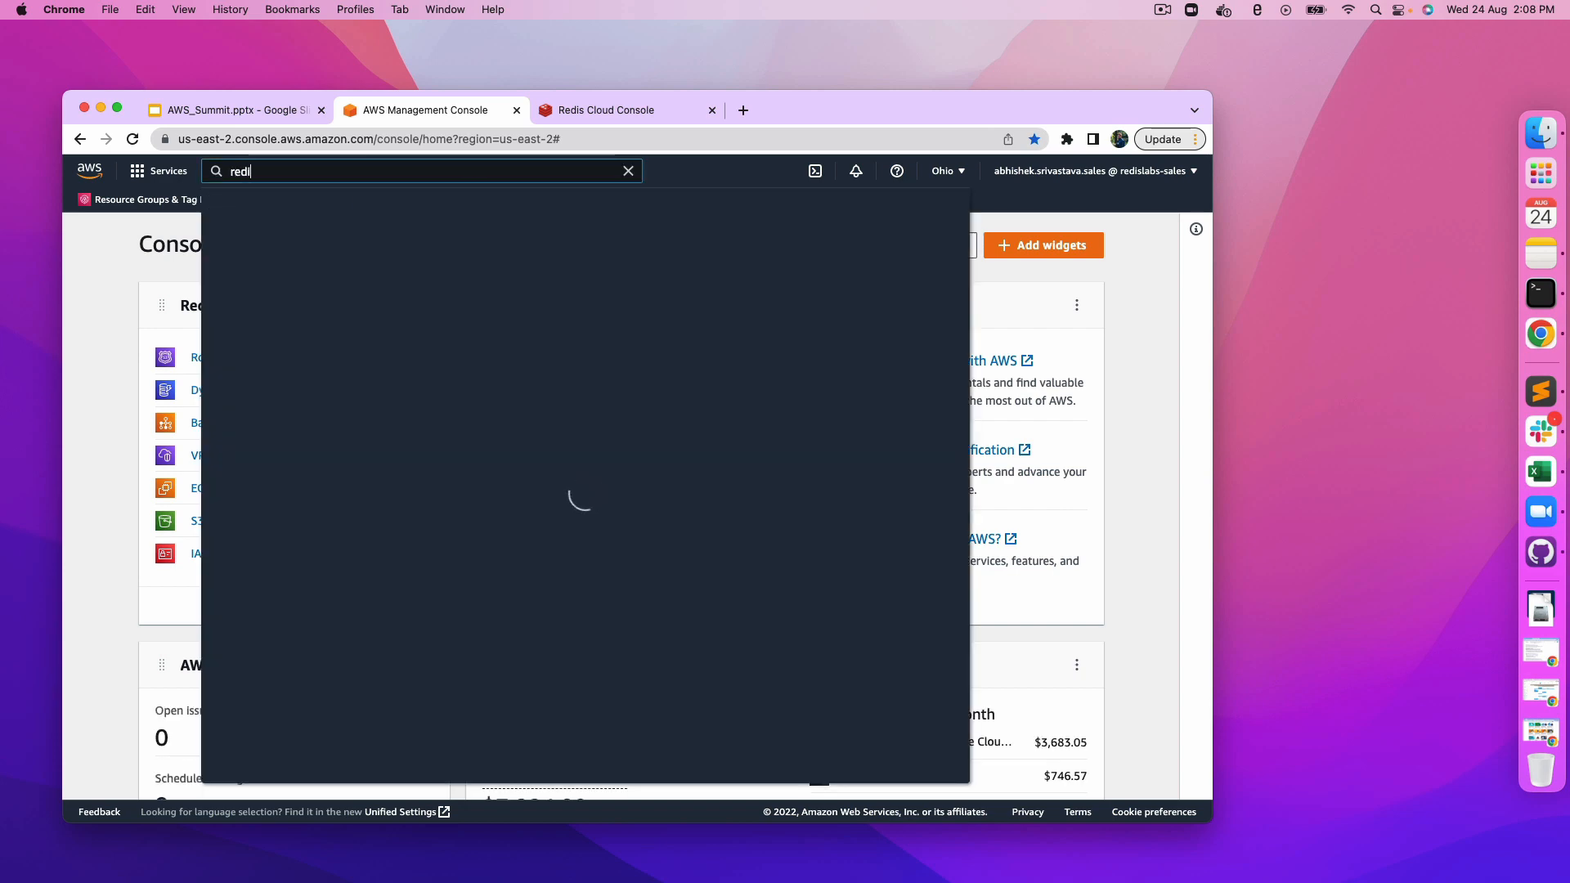
{"action": "type", "text": "s enterprise"}
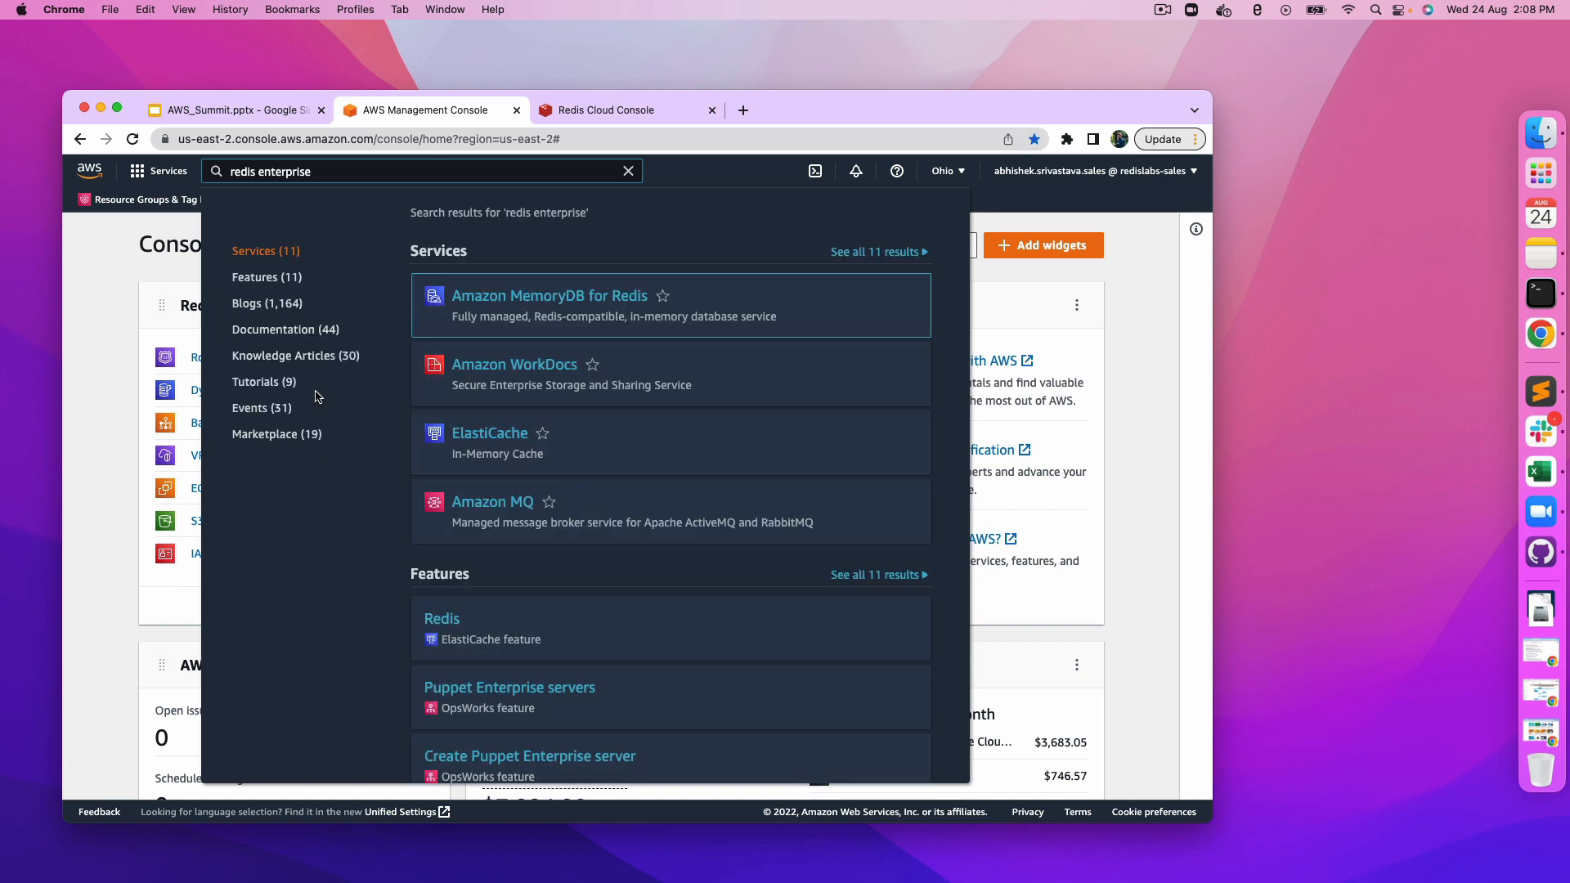
{"action": "left_click", "coordinate": [272, 435]}
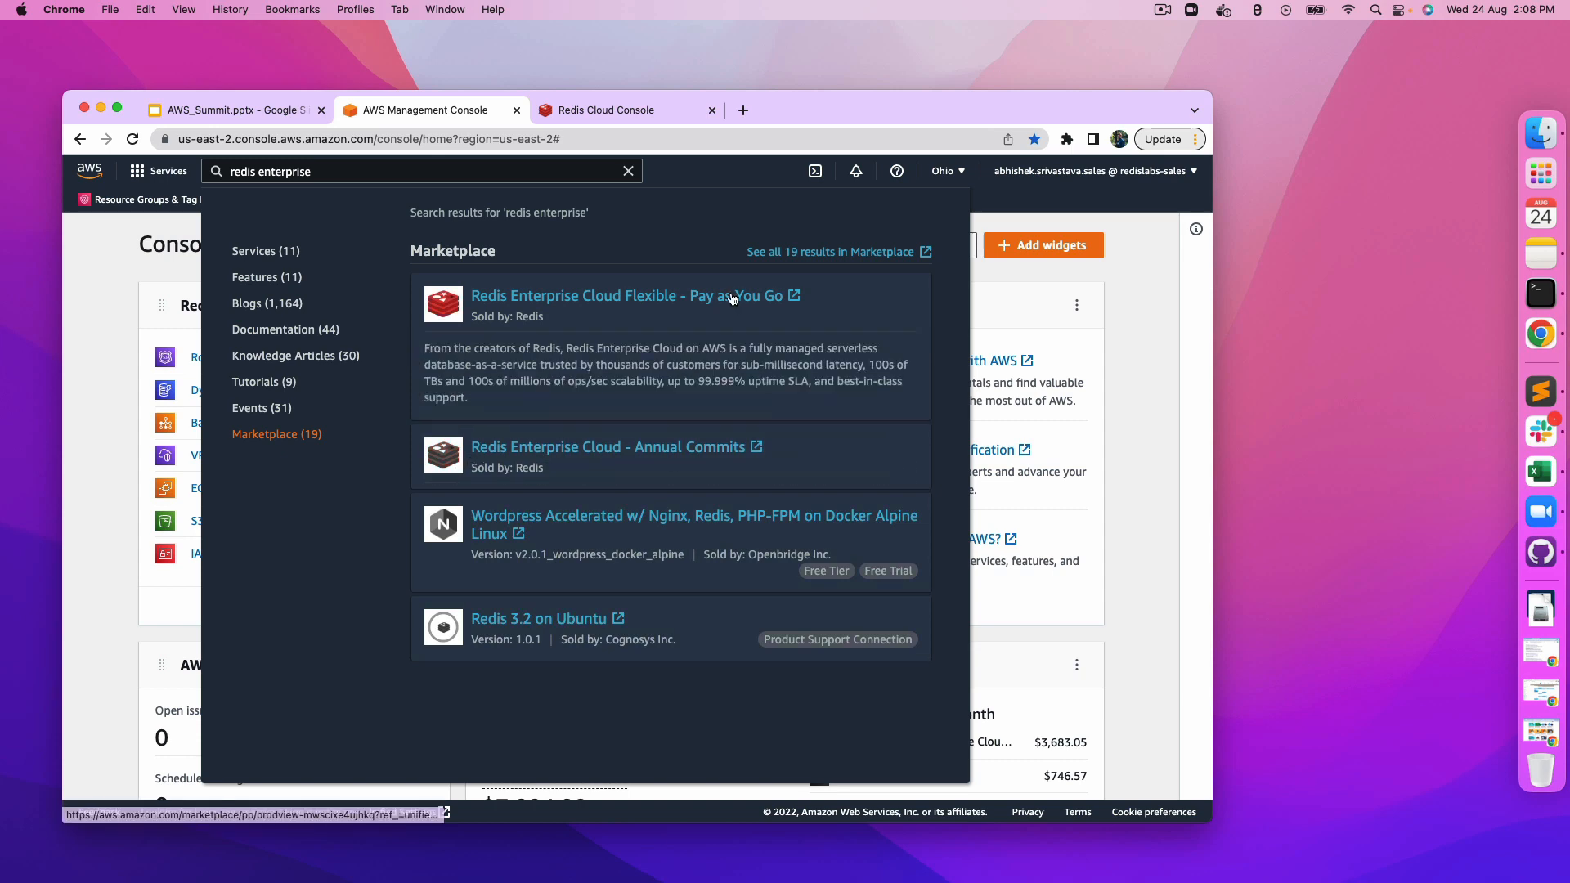
Step: Open the Redis Enterprise Cloud Flexible - Pay as You Go listing, continue to subscribe, and follow the registration link to the Redis Cloud console
{"action": "left_click", "coordinate": [630, 297]}
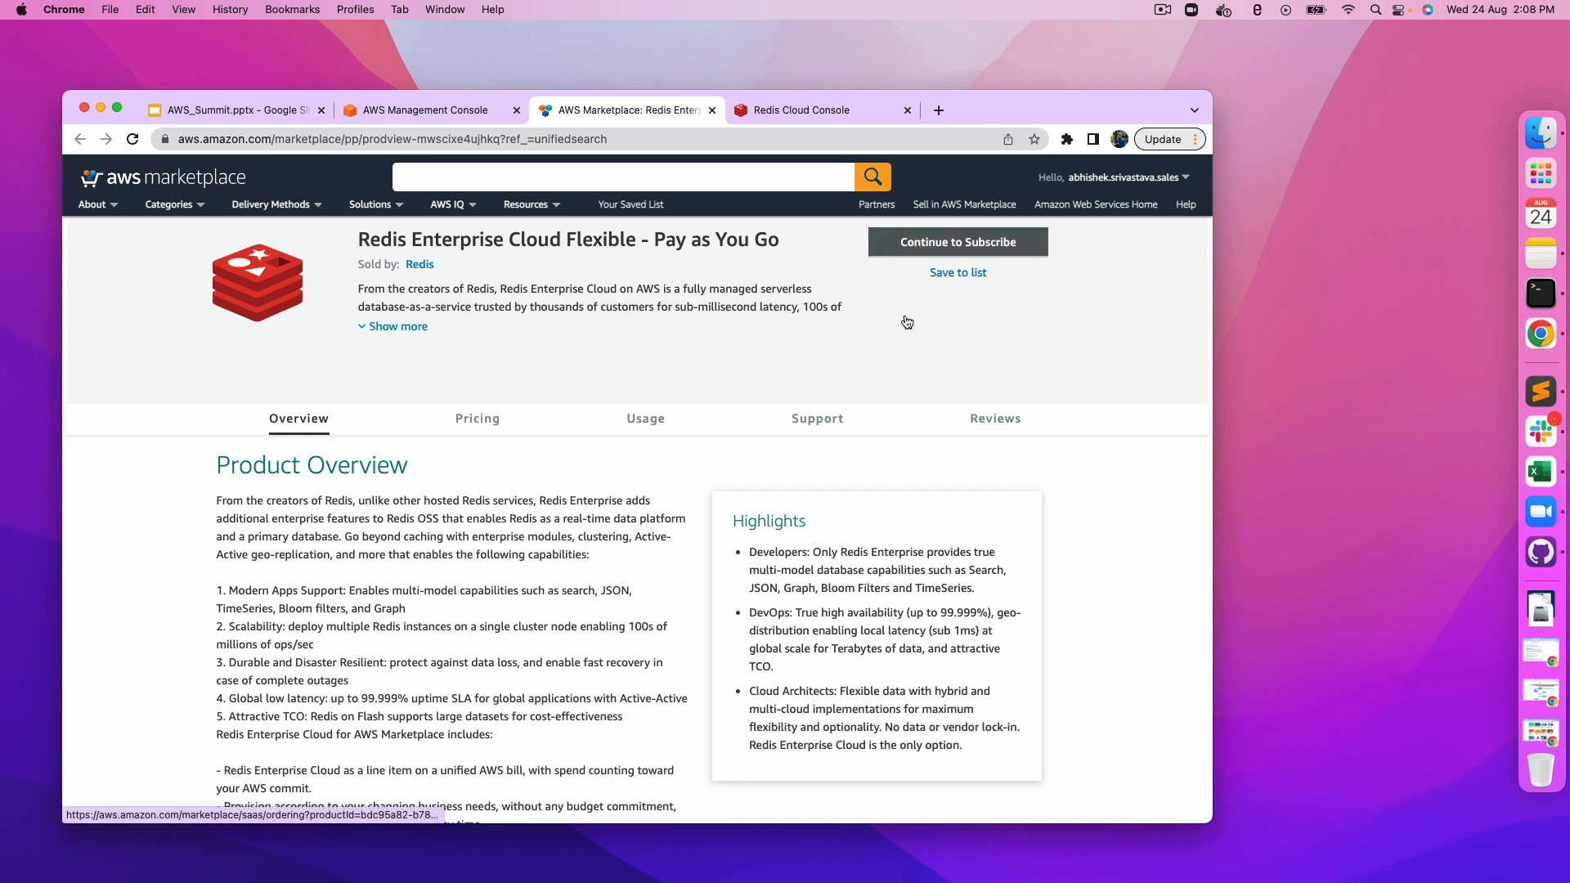
{"action": "left_click", "coordinate": [932, 252]}
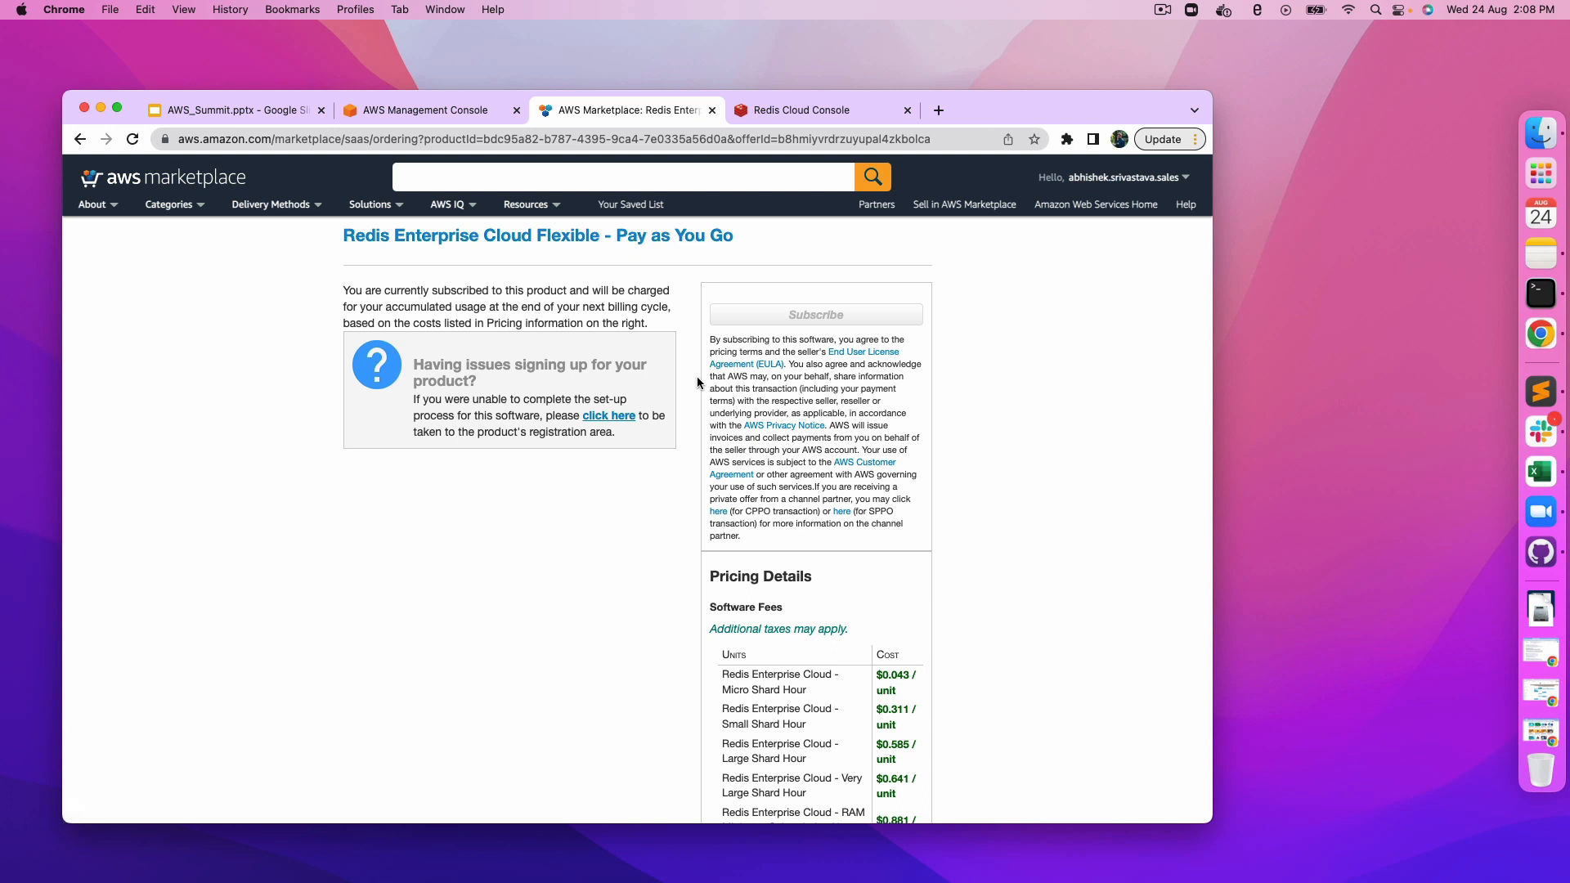
{"action": "left_click", "coordinate": [622, 420]}
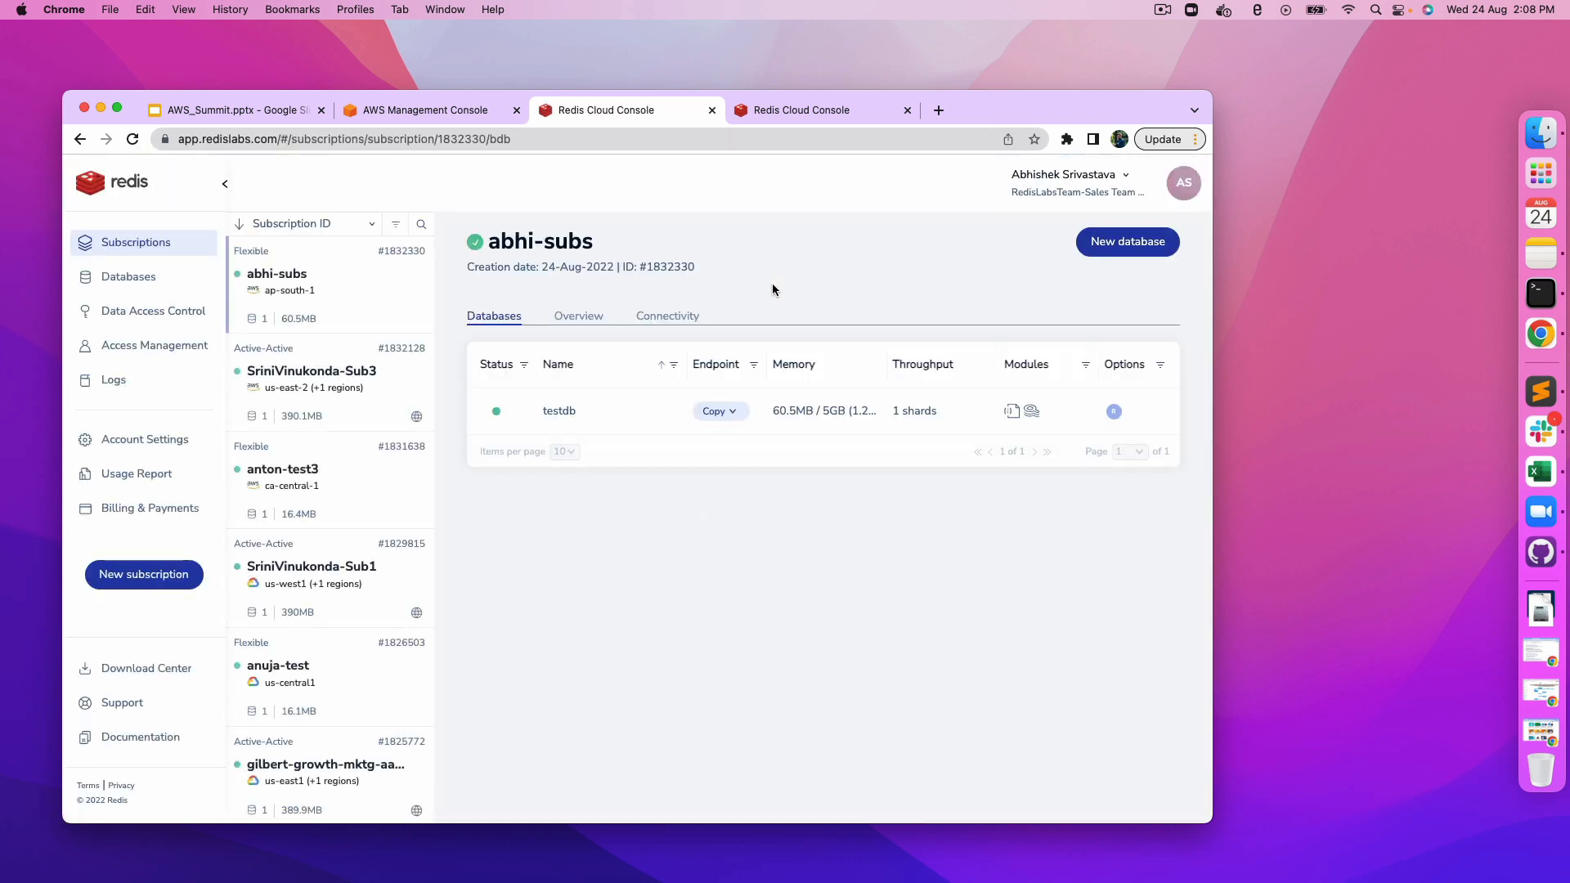
{"action": "left_click", "coordinate": [907, 110]}
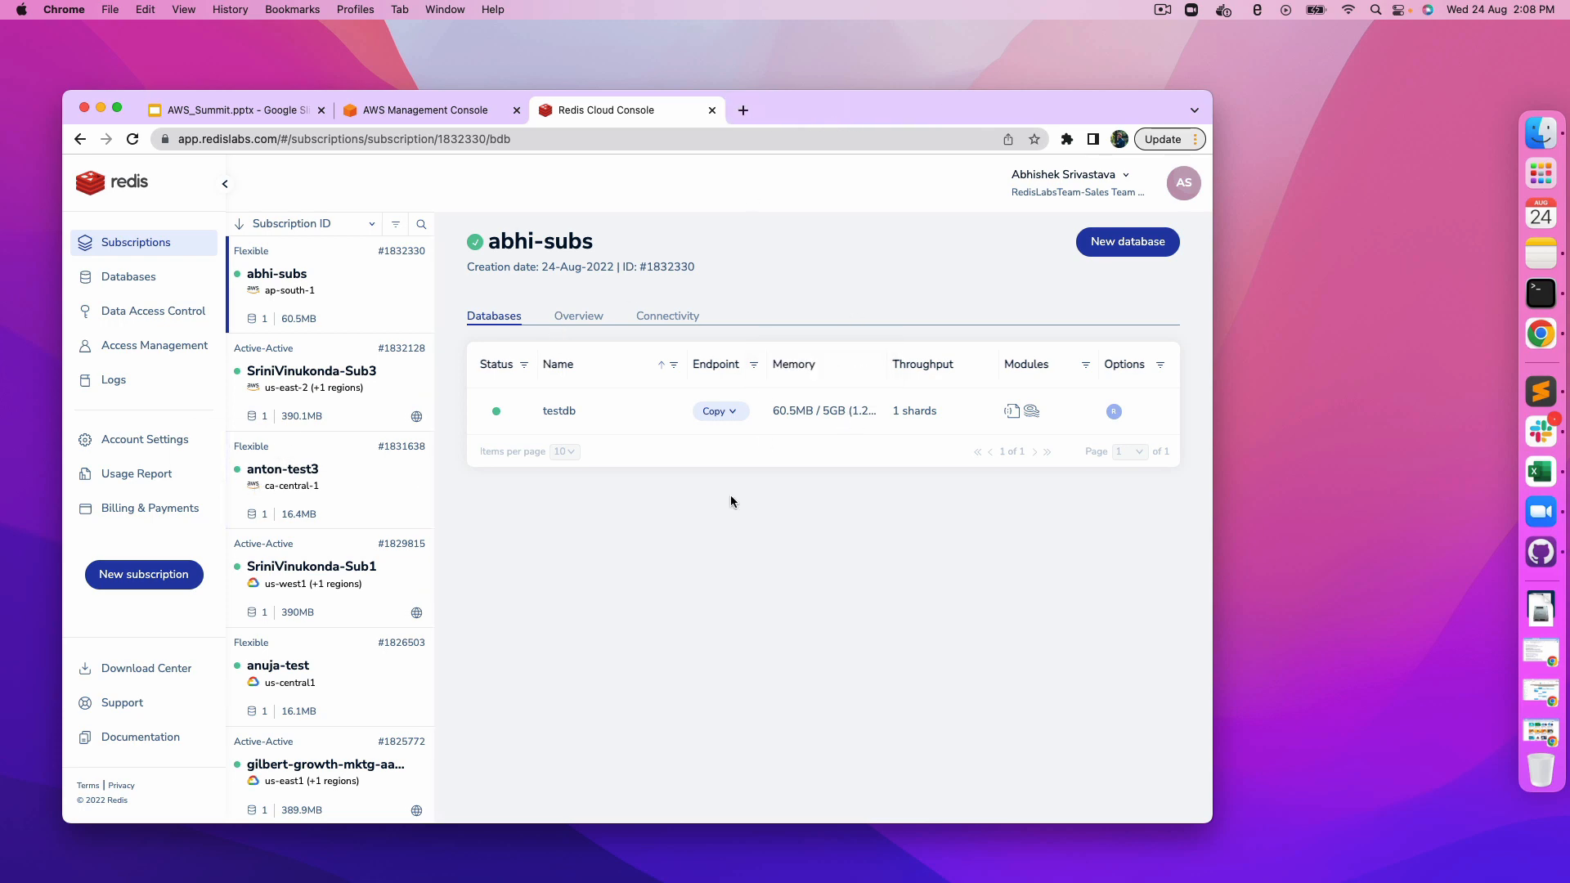
Step: Start a new subscription in the Redis Cloud console
{"action": "scroll", "coordinate": [401, 544], "scroll_direction": "down", "scroll_amount": 3}
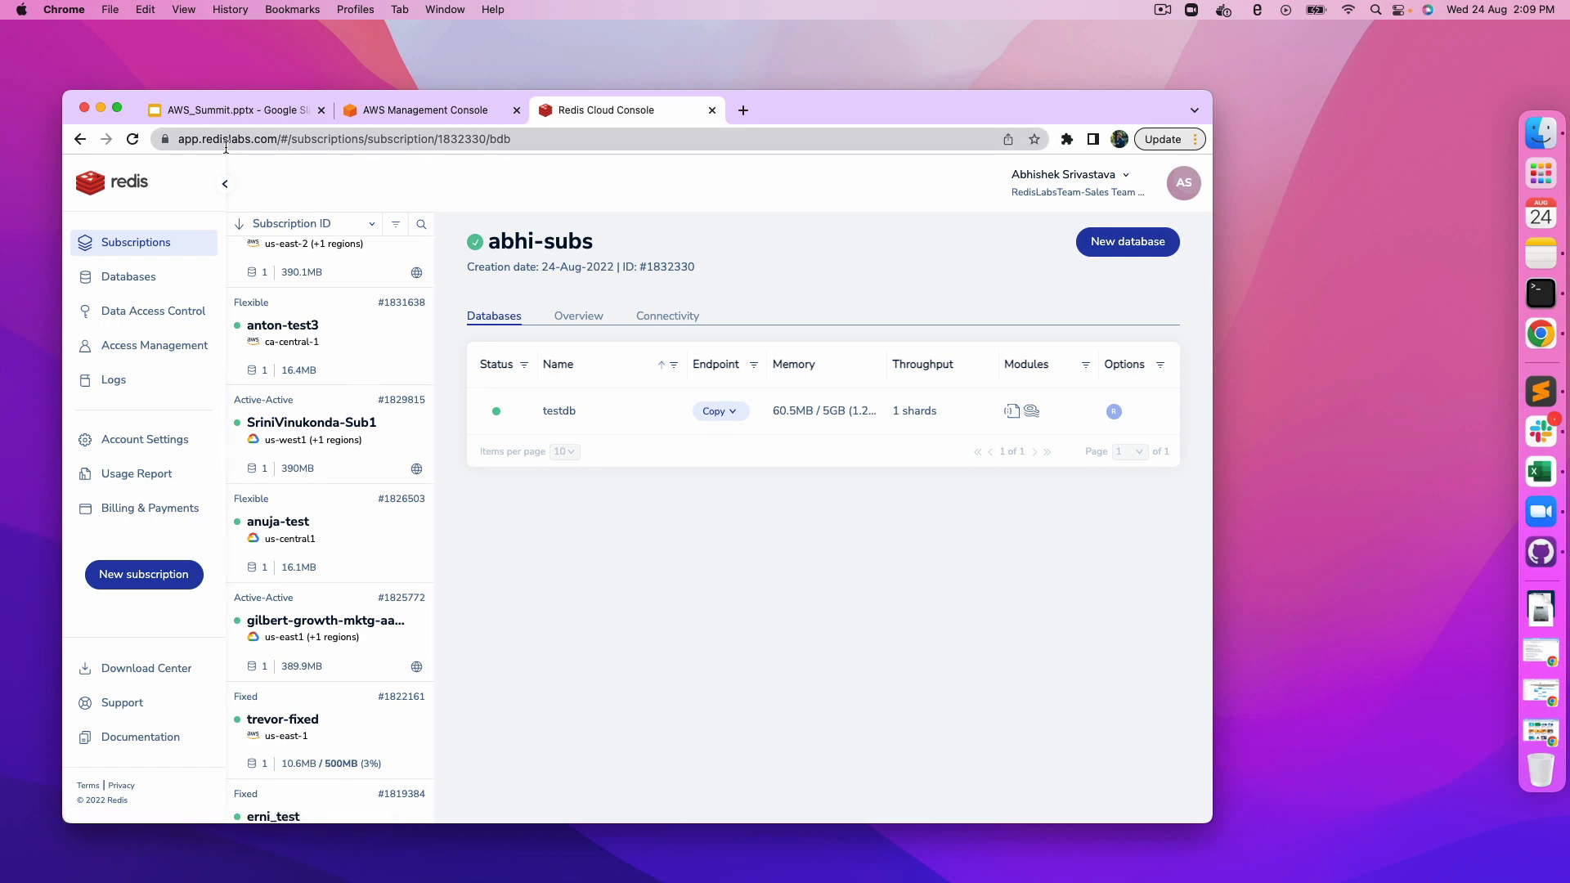
{"action": "scroll", "coordinate": [352, 408], "scroll_direction": "down", "scroll_amount": 2}
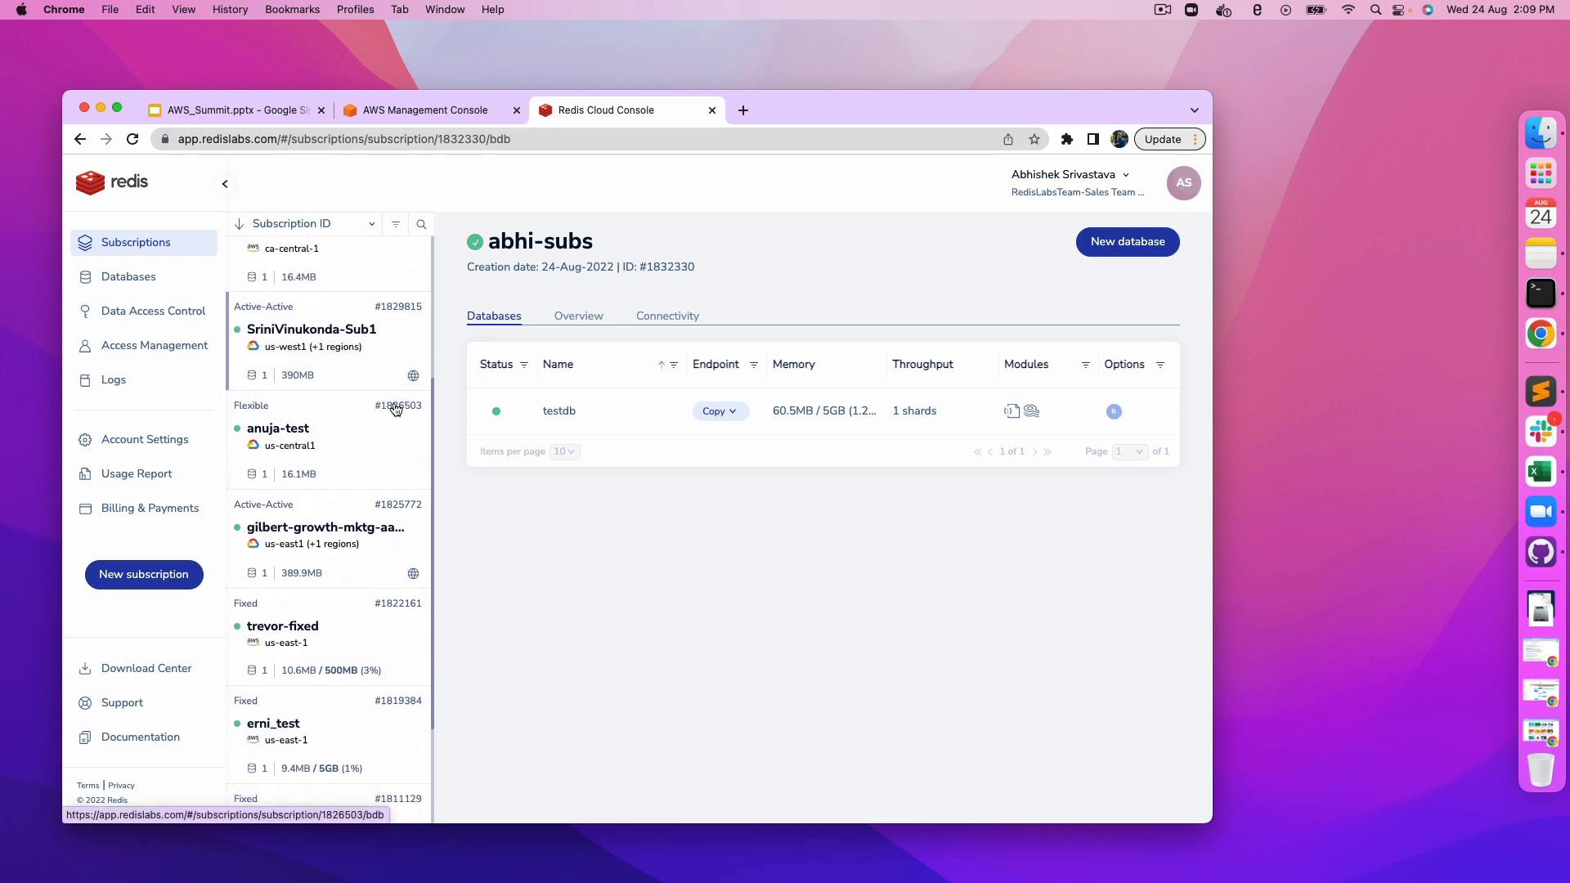
{"action": "left_click", "coordinate": [121, 581]}
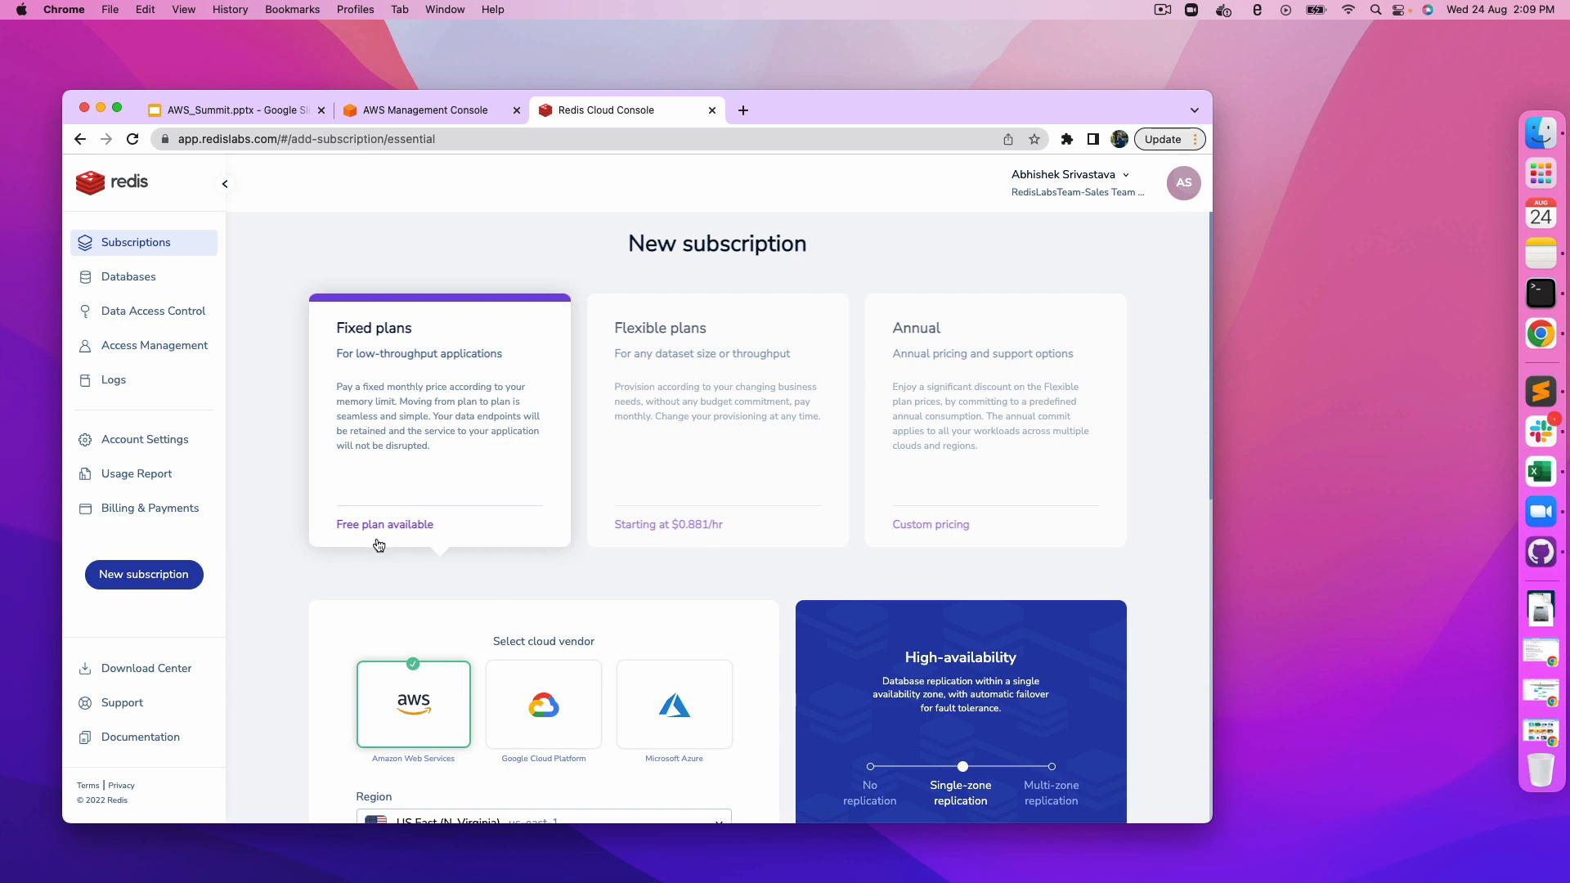
Step: Compare the Fixed, Flexible and Annual plans and select the Flexible plan
{"action": "left_click", "coordinate": [687, 429]}
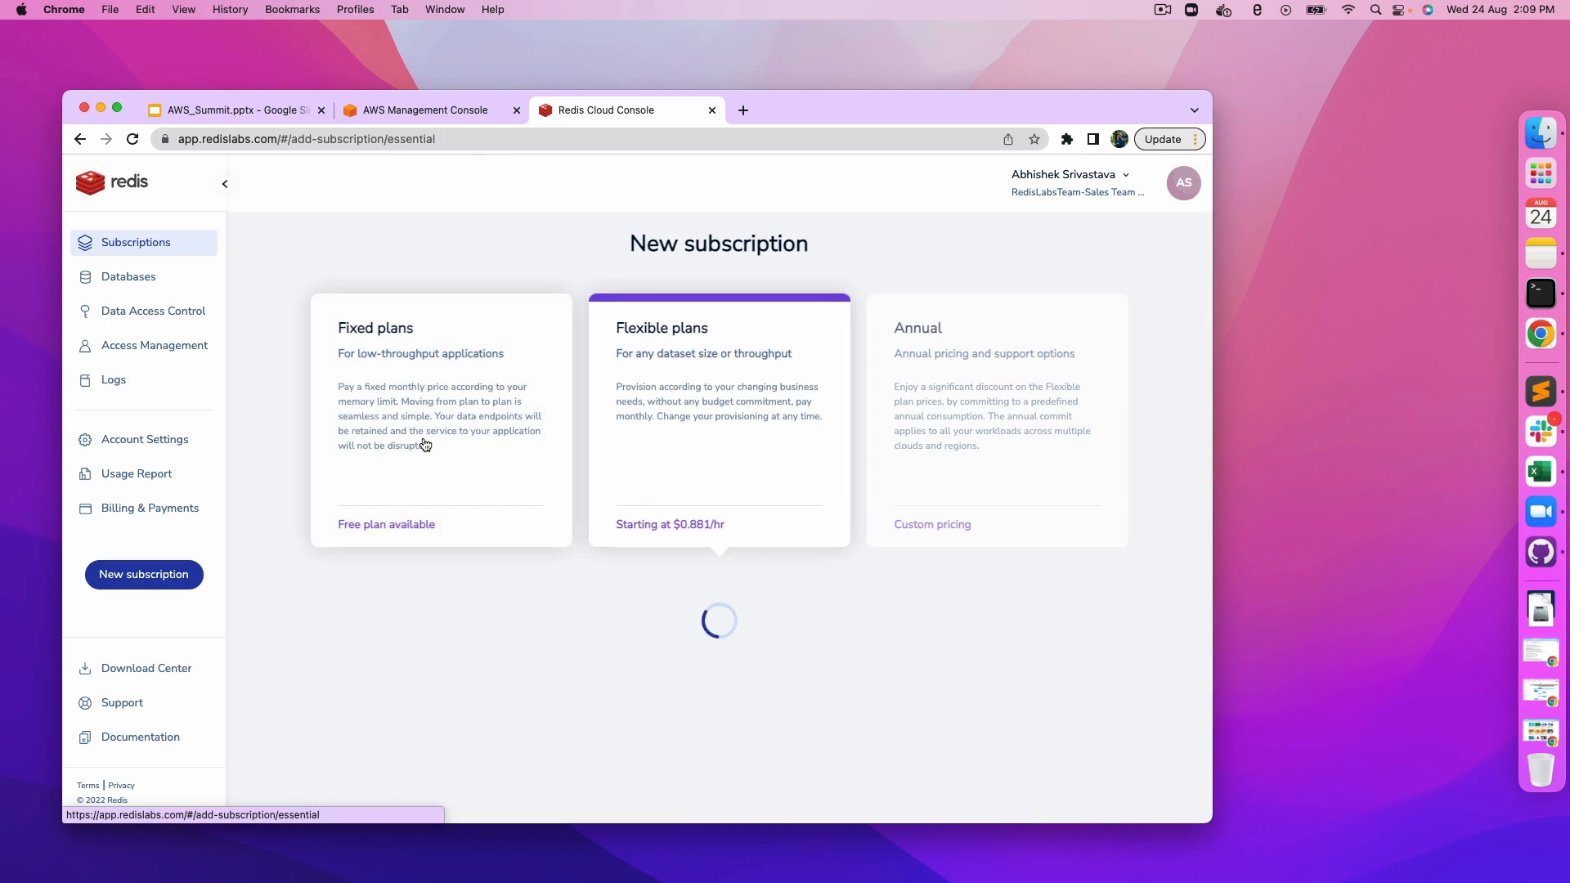
{"action": "left_click", "coordinate": [413, 438]}
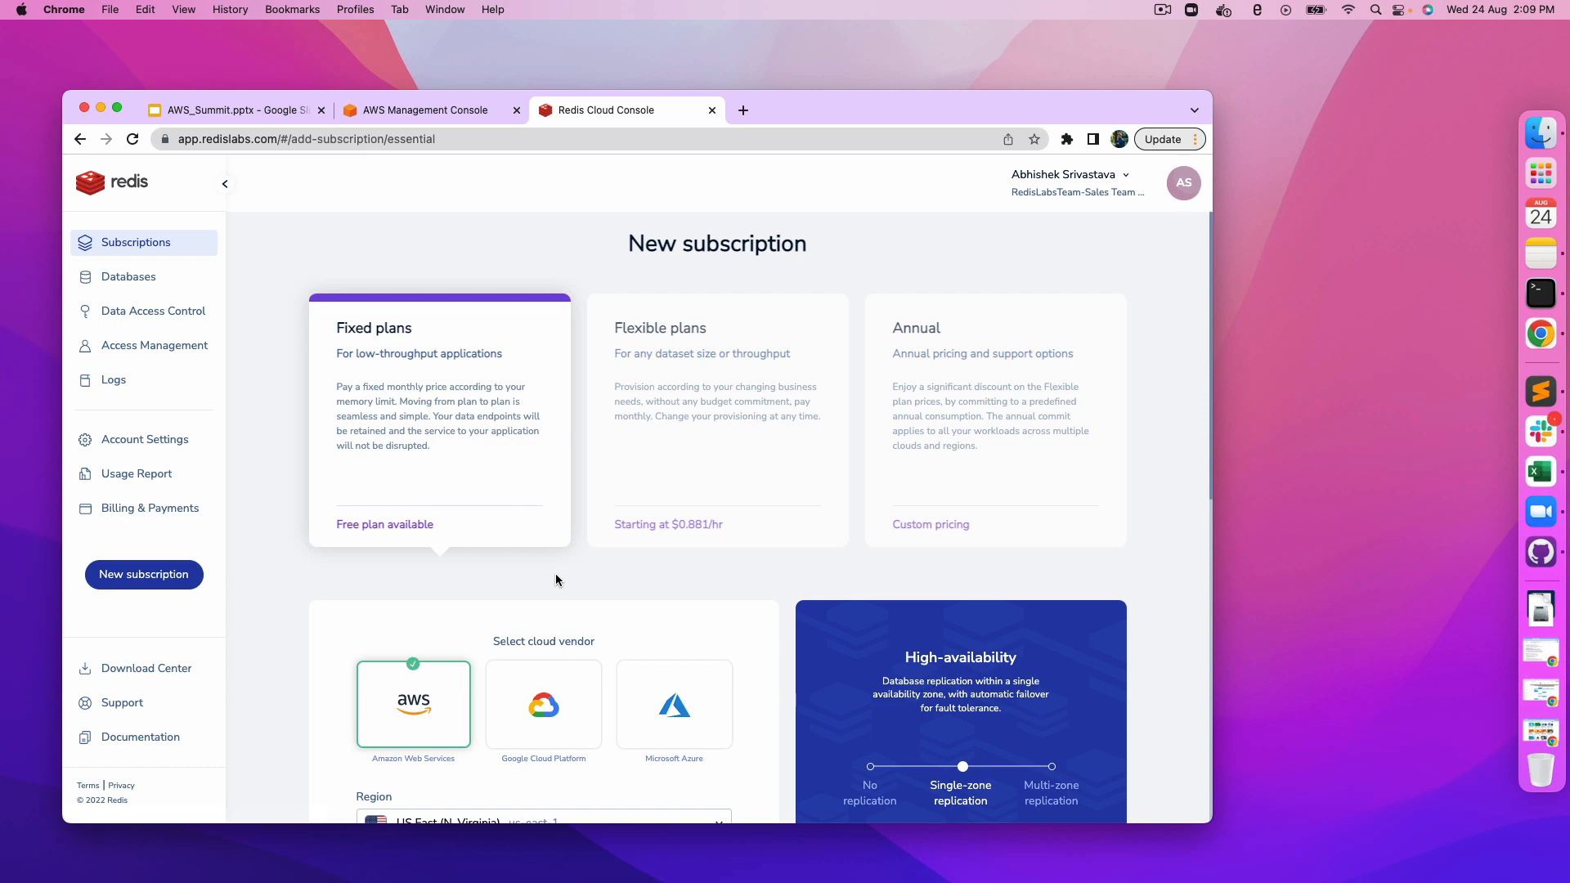
{"action": "left_click", "coordinate": [728, 477]}
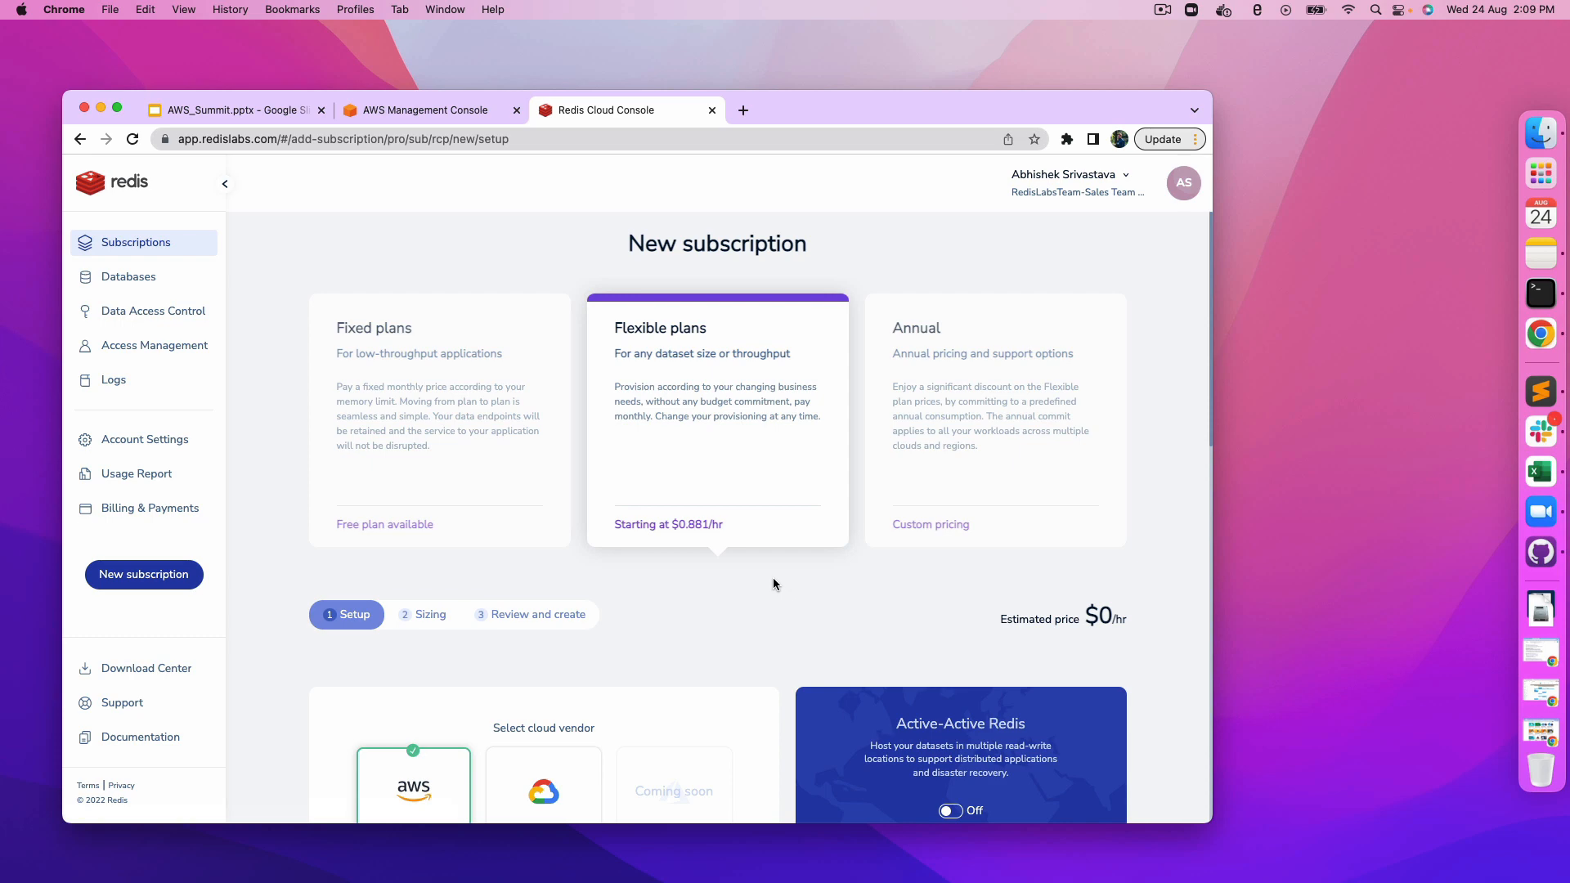
{"action": "left_click", "coordinate": [906, 415]}
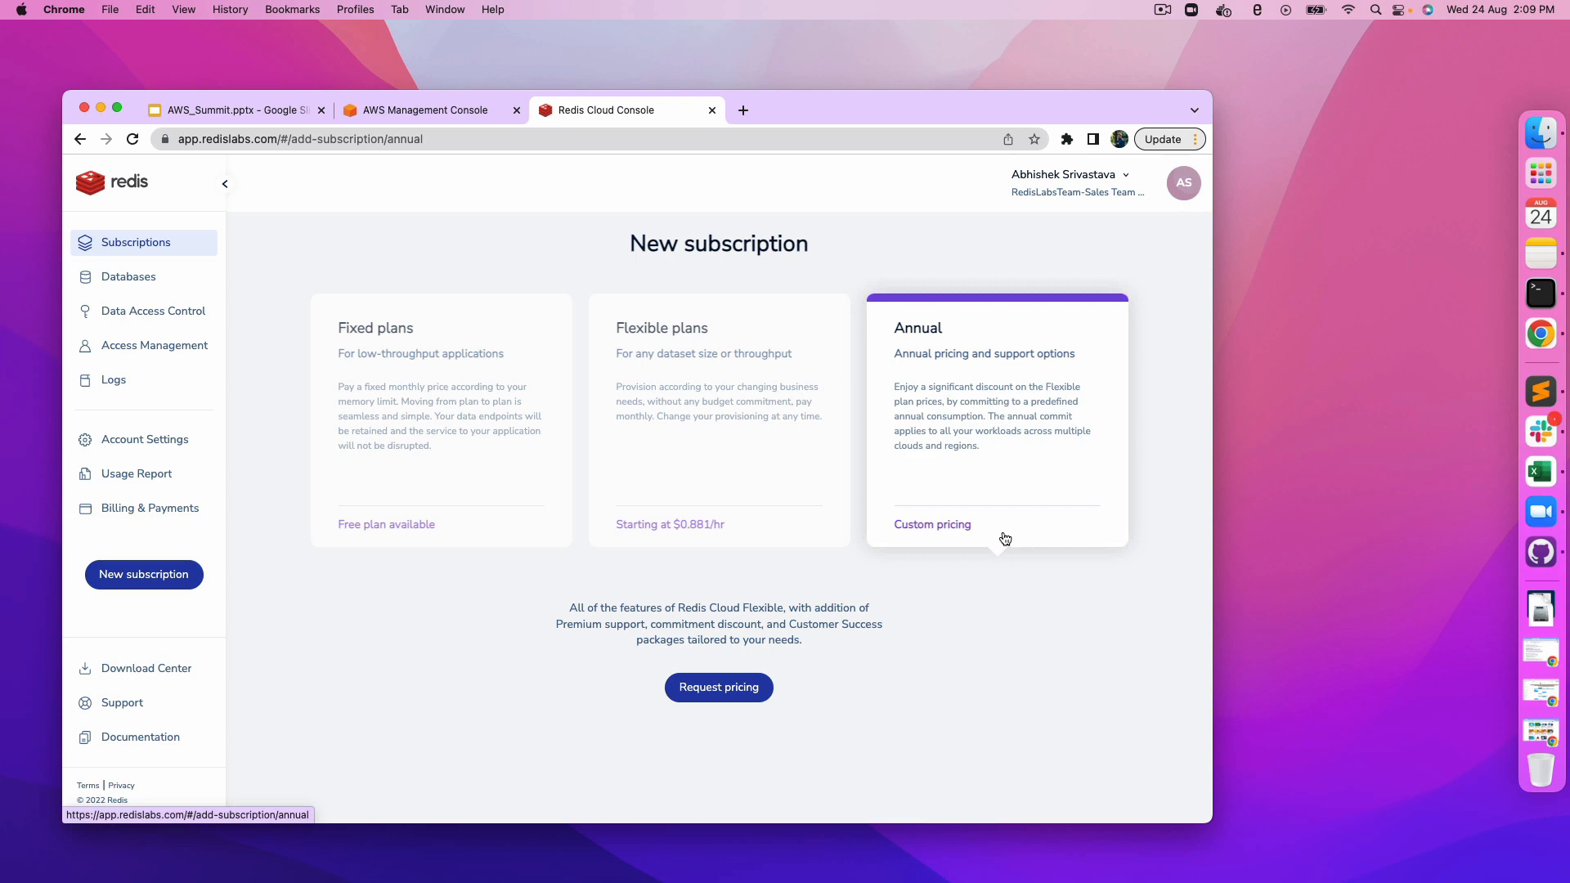
{"action": "left_click", "coordinate": [766, 442]}
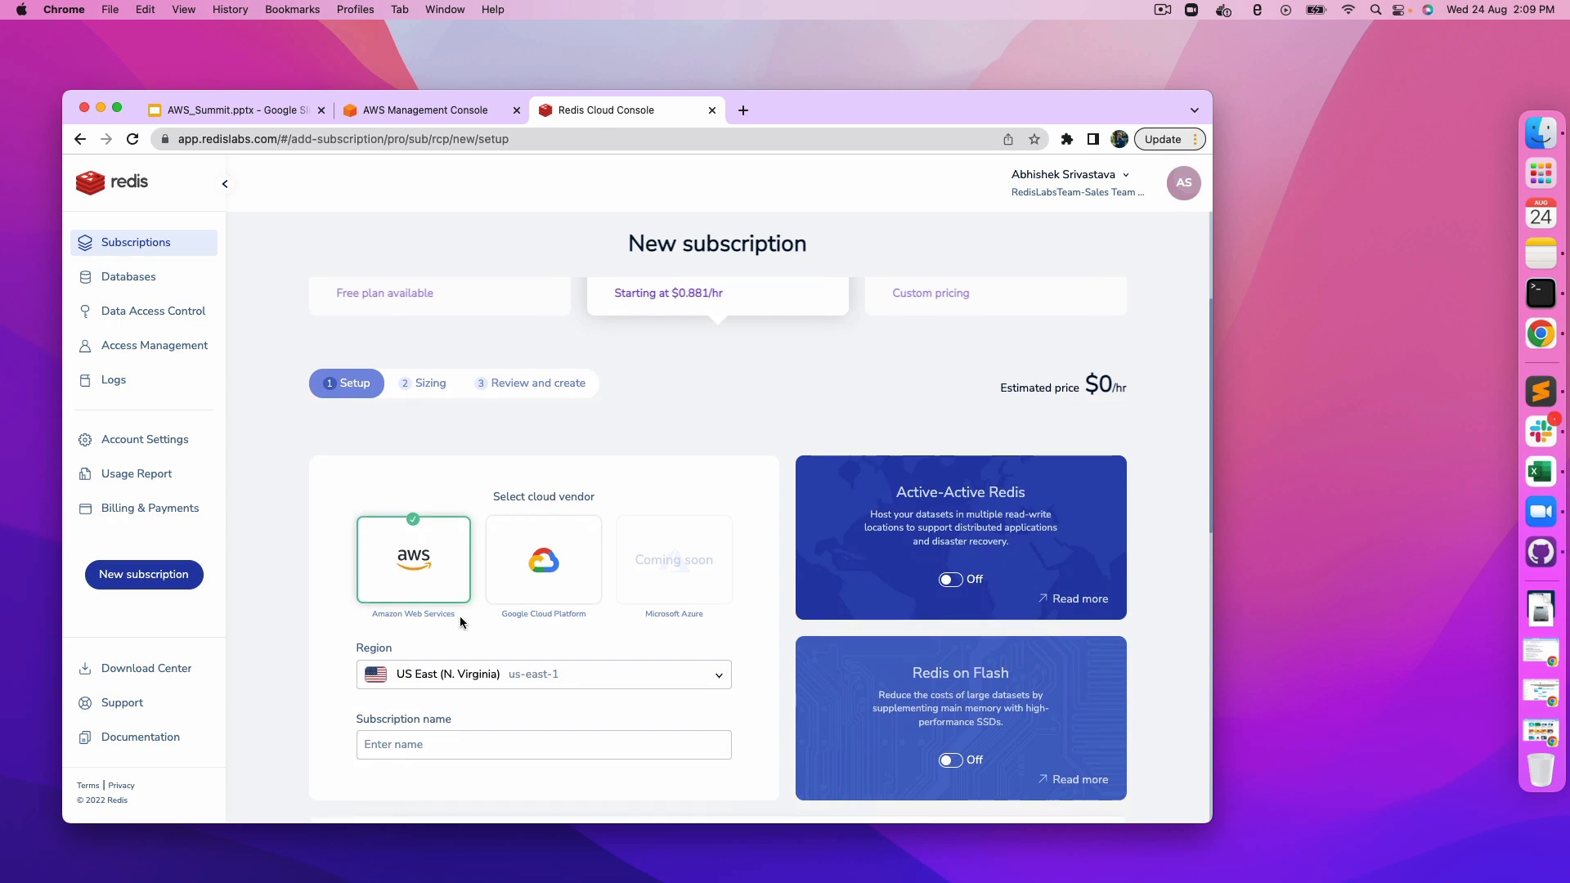
Step: Set the AWS region to Asia Pacific (Mumbai) ap-south-1
{"action": "scroll", "coordinate": [460, 616], "scroll_direction": "down", "scroll_amount": 2}
{"action": "left_click", "coordinate": [534, 571]}
{"action": "scroll", "coordinate": [585, 642], "scroll_direction": "down", "scroll_amount": 3}
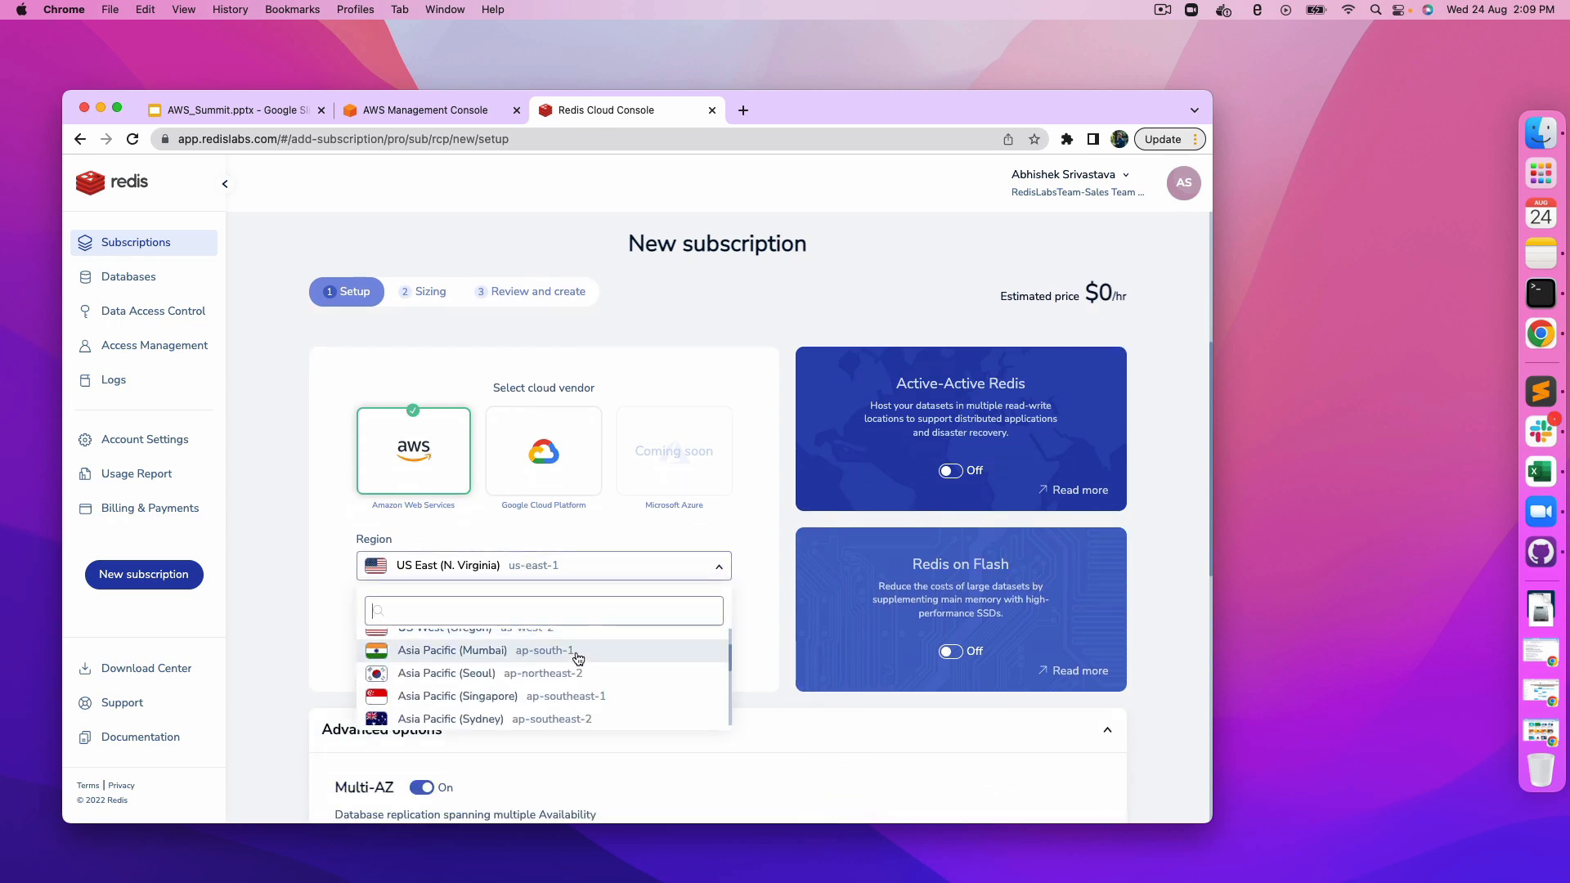
{"action": "left_click", "coordinate": [525, 652]}
Step: Name the subscription test-subs
{"action": "left_click", "coordinate": [460, 635]}
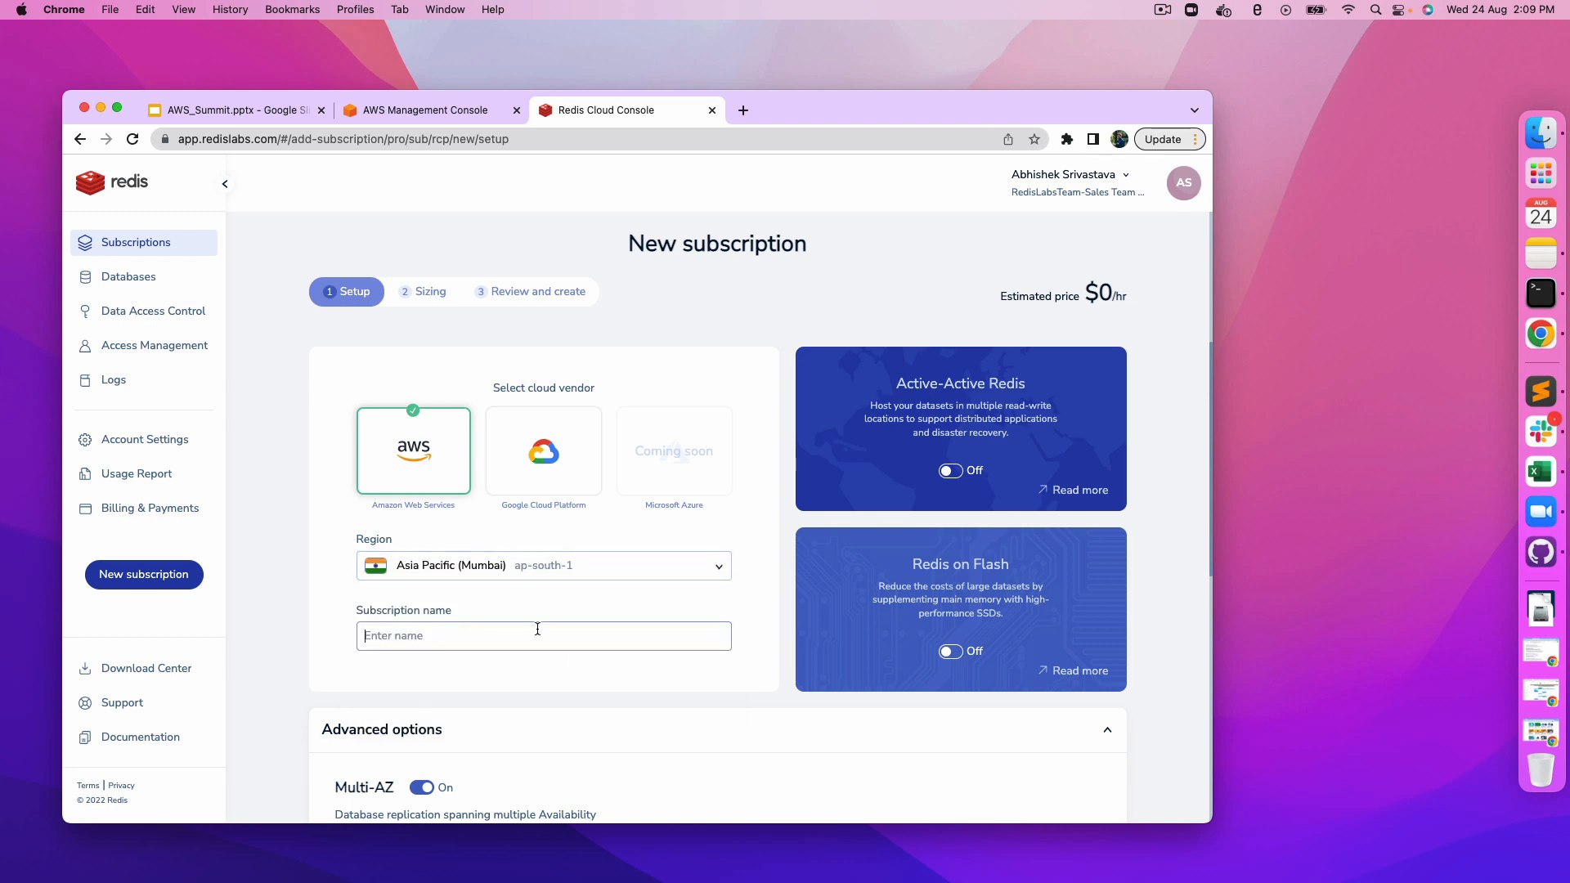
{"action": "type", "text": "test-subs"}
Step: Set the new VPC's deployment CIDR to 10.0.0.0/24 and continue to the sizing step
{"action": "scroll", "coordinate": [488, 683], "scroll_direction": "down", "scroll_amount": 3}
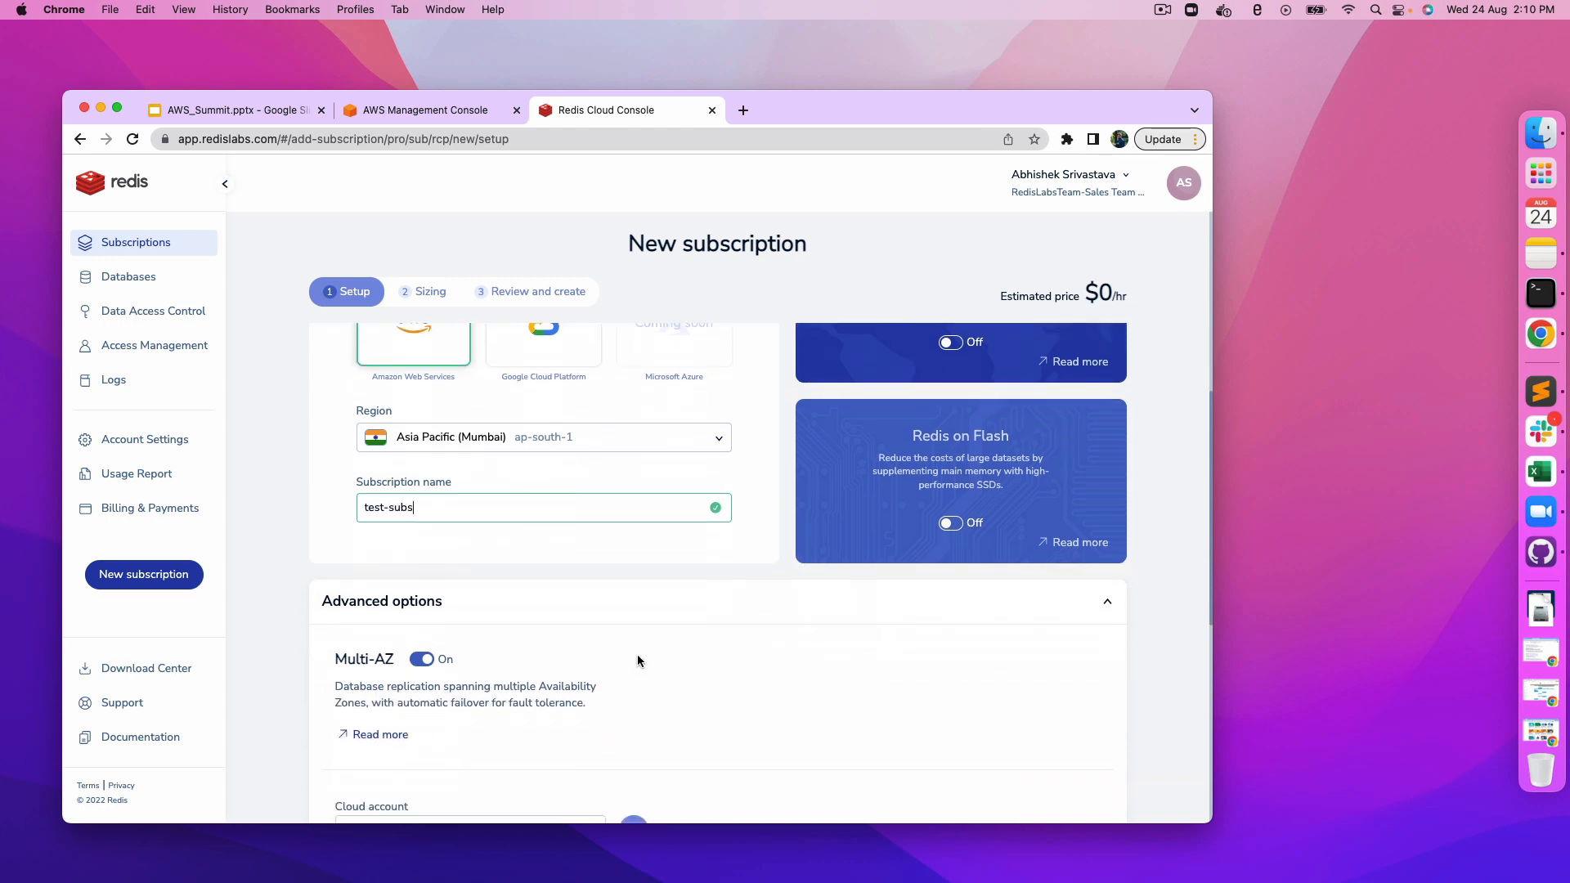
{"action": "scroll", "coordinate": [636, 660], "scroll_direction": "down", "scroll_amount": 2}
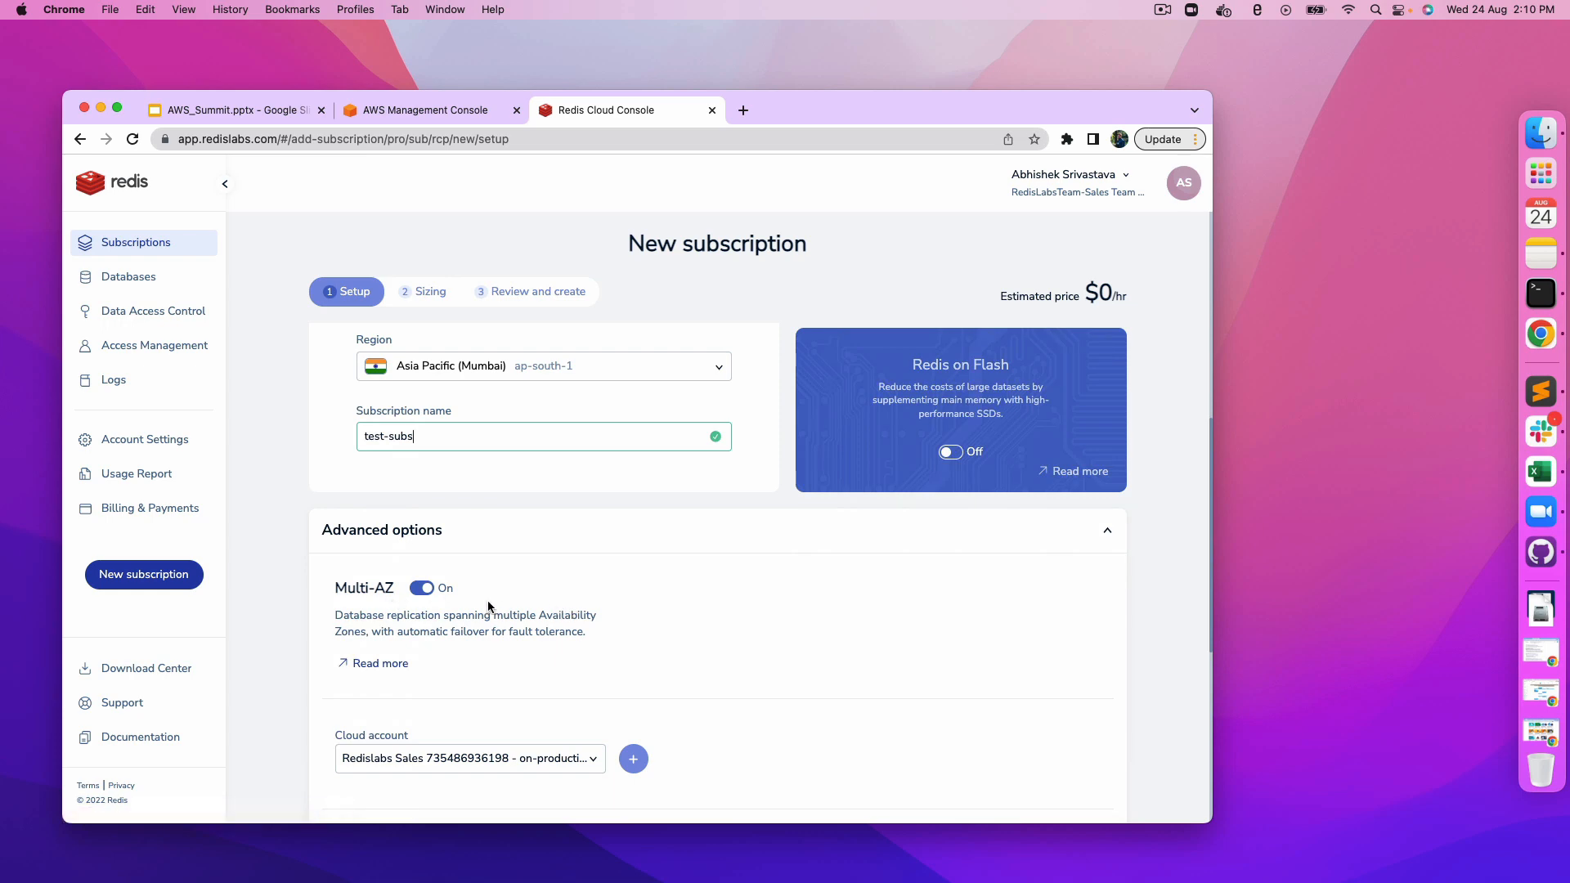
{"action": "scroll", "coordinate": [490, 609], "scroll_direction": "up", "scroll_amount": 1}
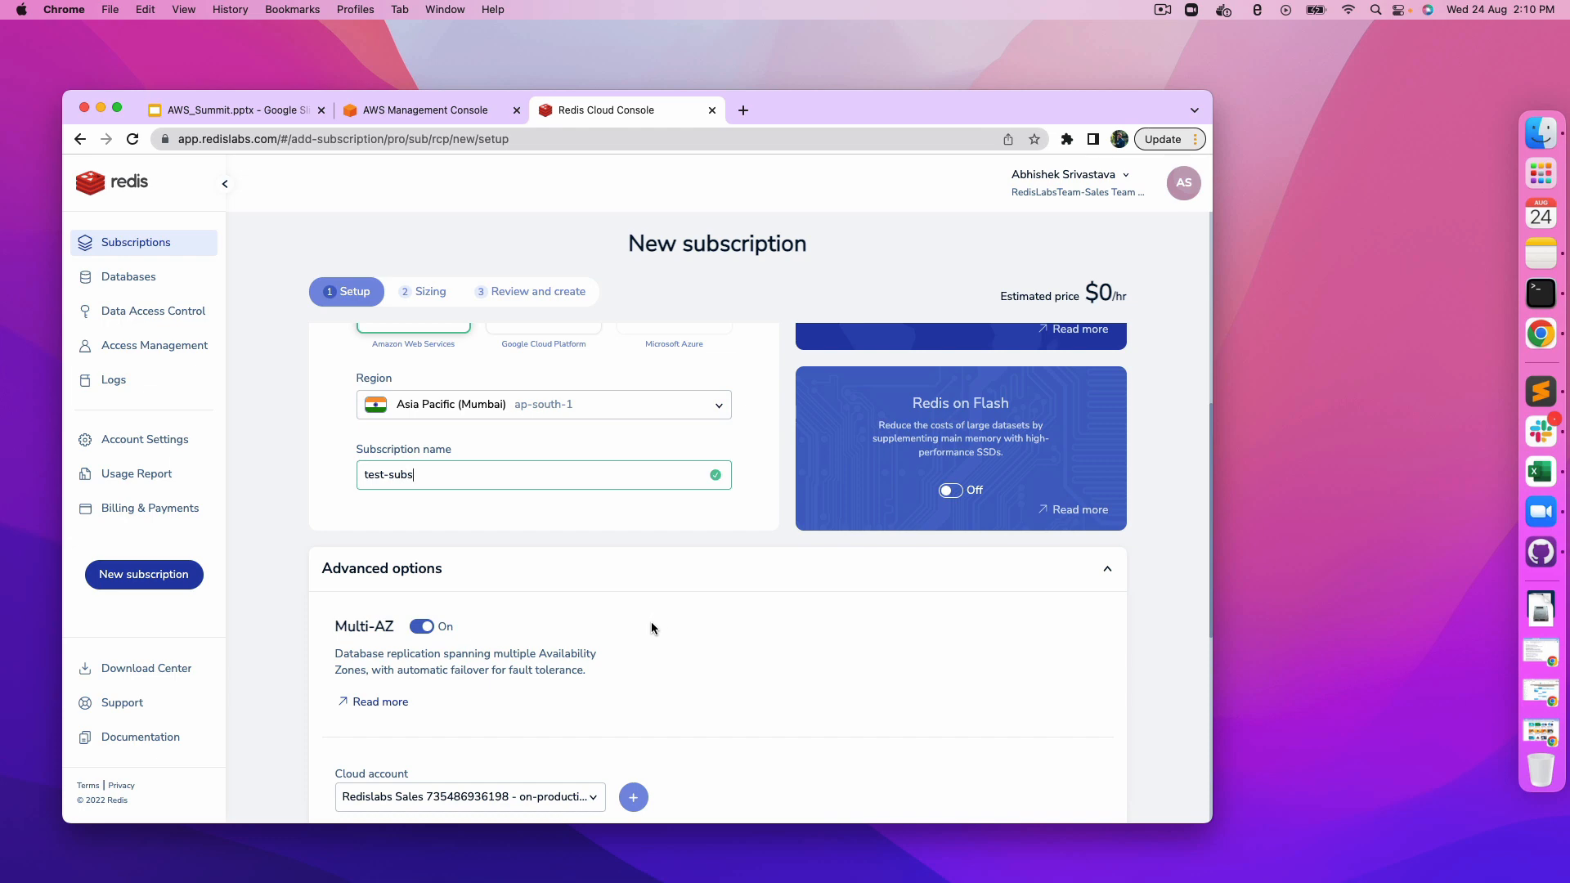
{"action": "scroll", "coordinate": [650, 622], "scroll_direction": "down", "scroll_amount": 3}
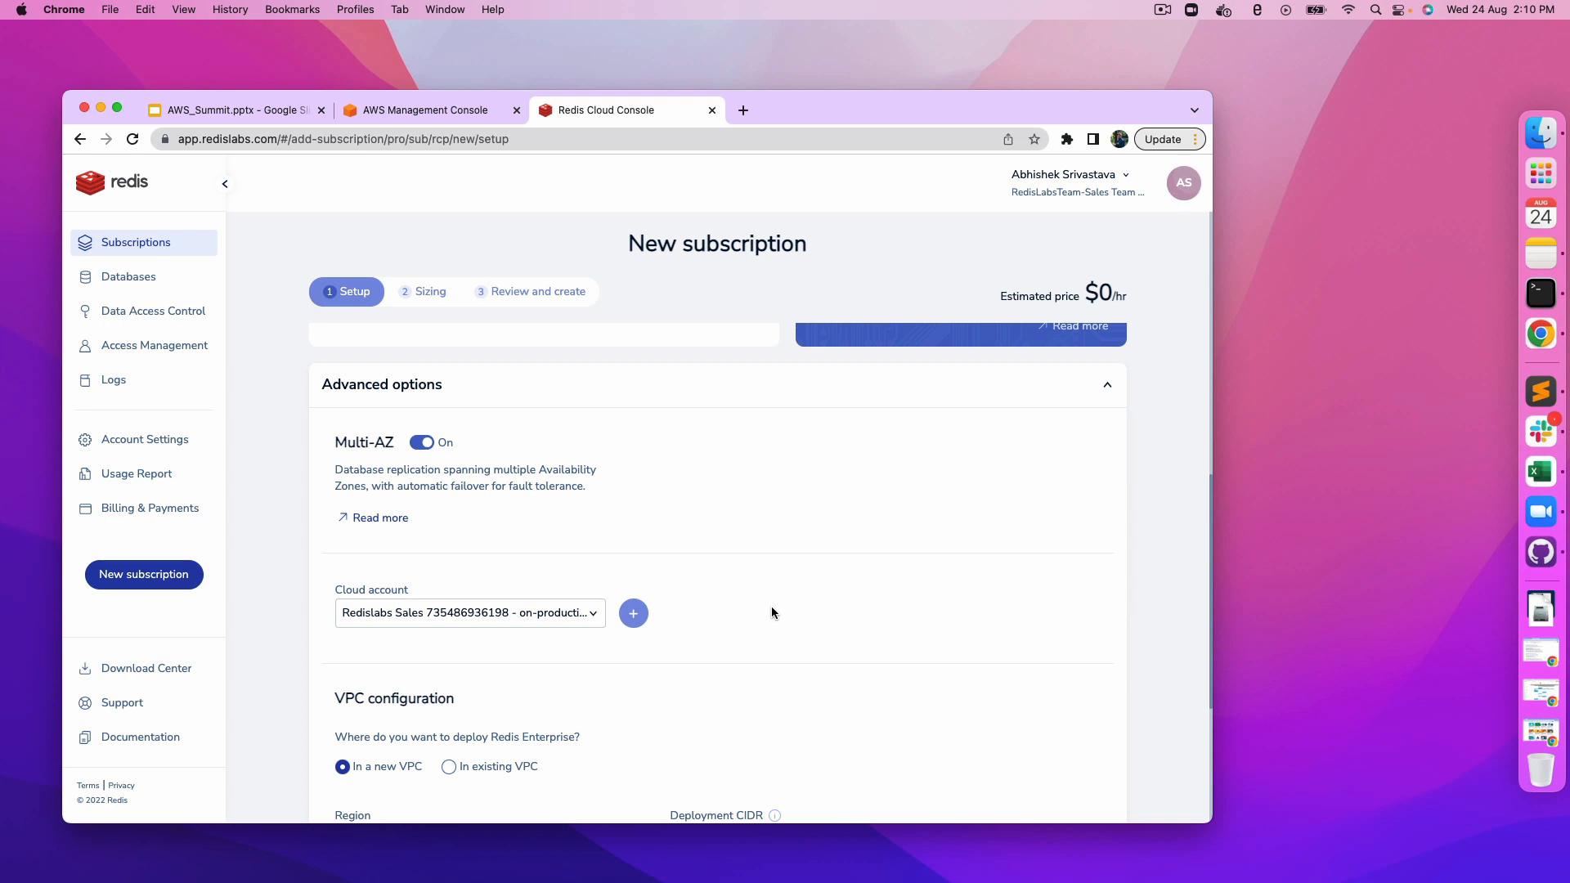
{"action": "scroll", "coordinate": [770, 610], "scroll_direction": "down", "scroll_amount": 3}
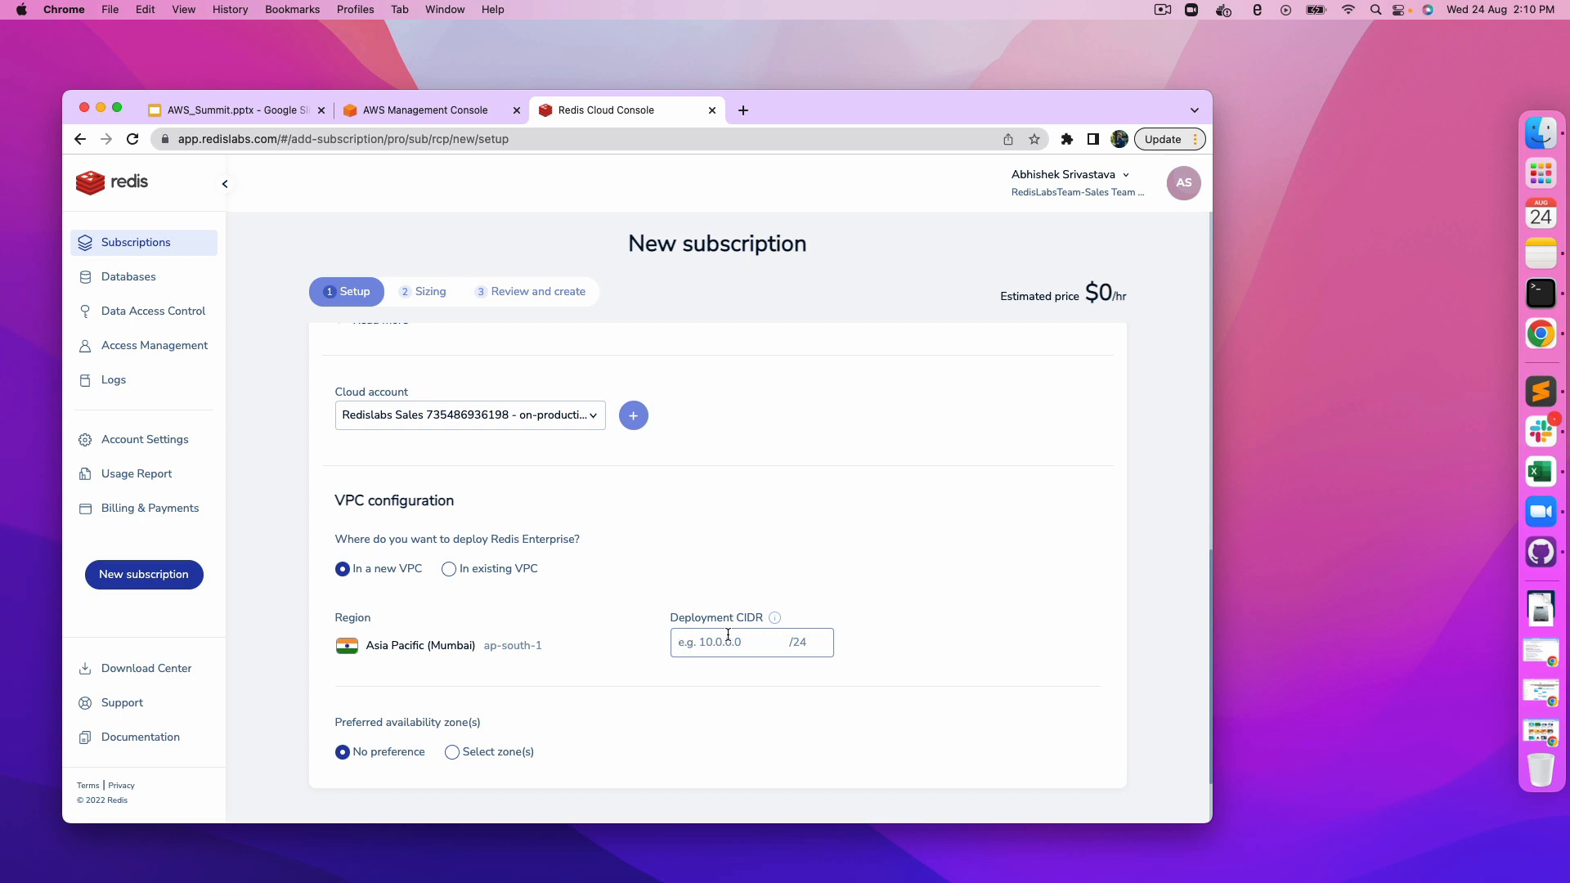
{"action": "type", "text": "10.0.0.0"}
{"action": "scroll", "coordinate": [878, 627], "scroll_direction": "down", "scroll_amount": 3}
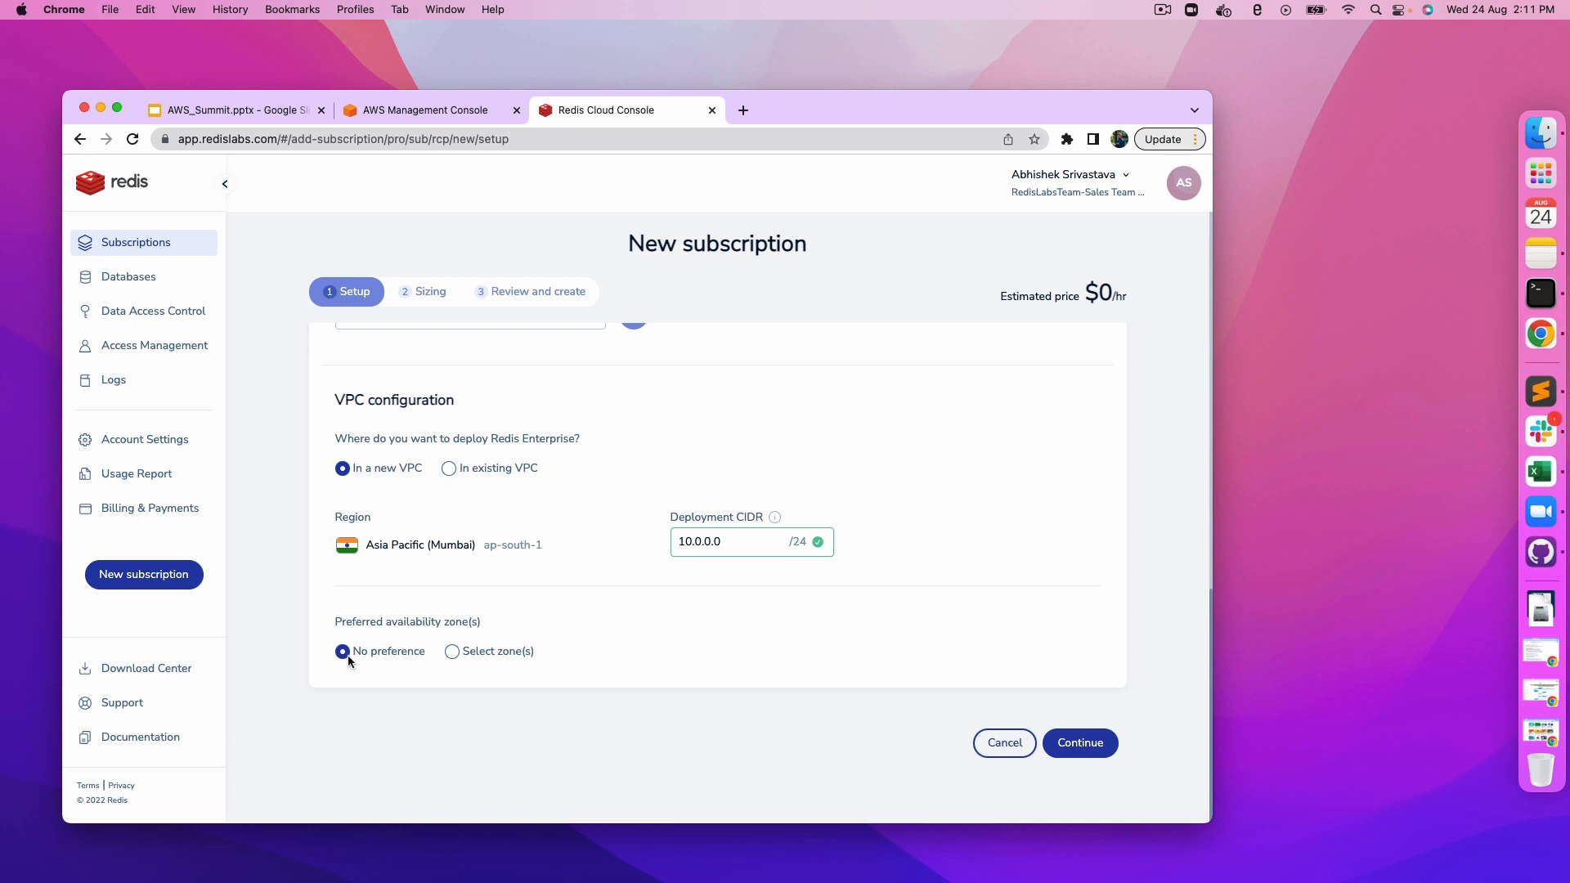
{"action": "left_click", "coordinate": [1077, 746]}
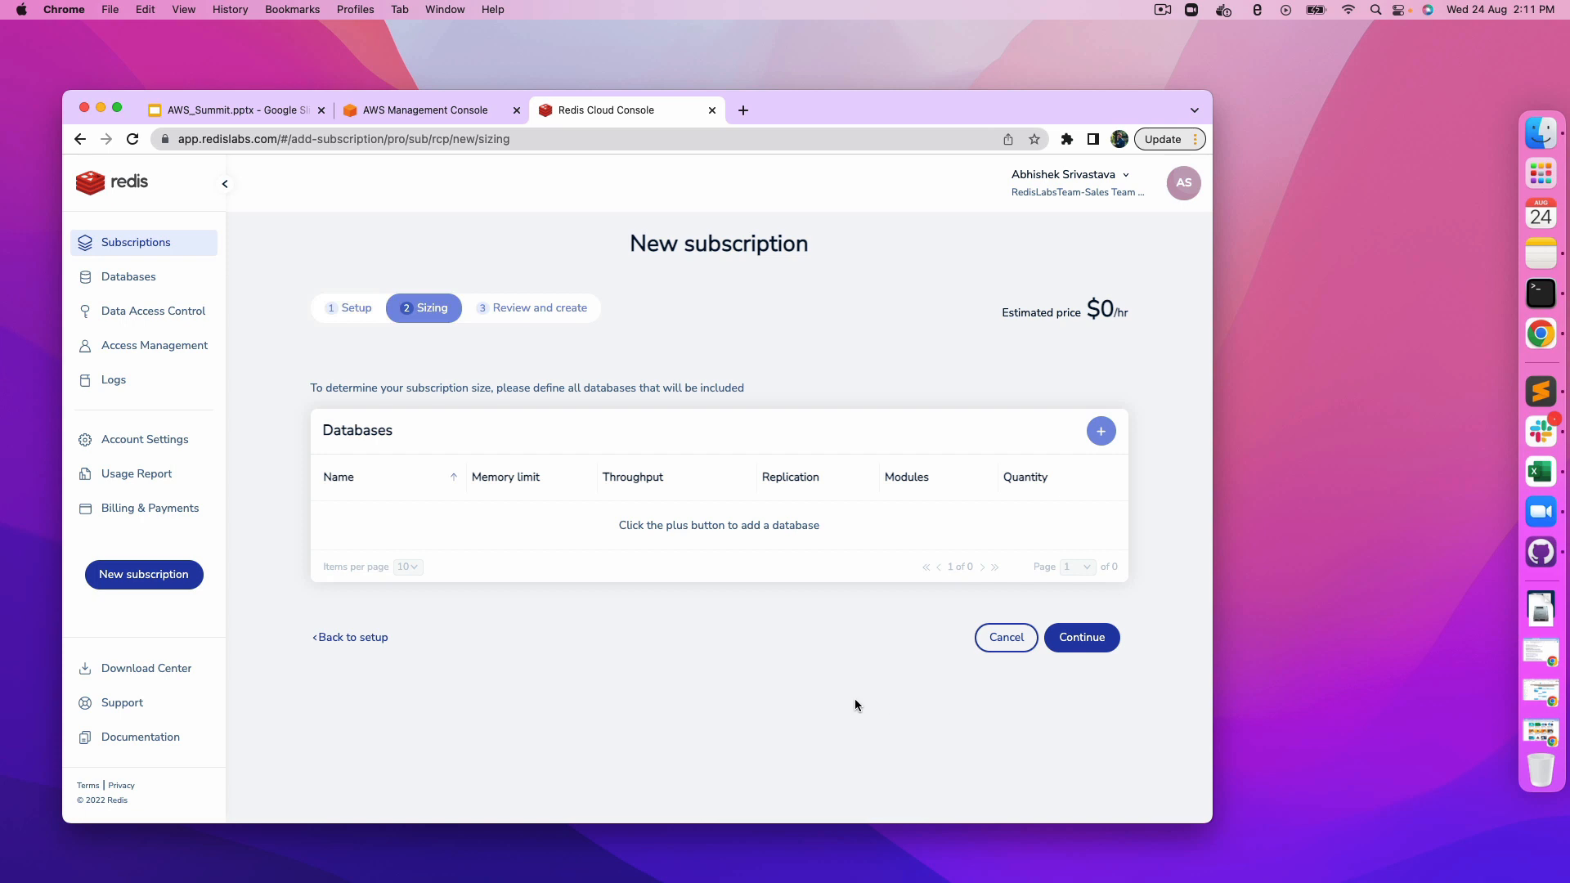
Step: Add a new database named dev to the subscription
{"action": "left_click", "coordinate": [1101, 433]}
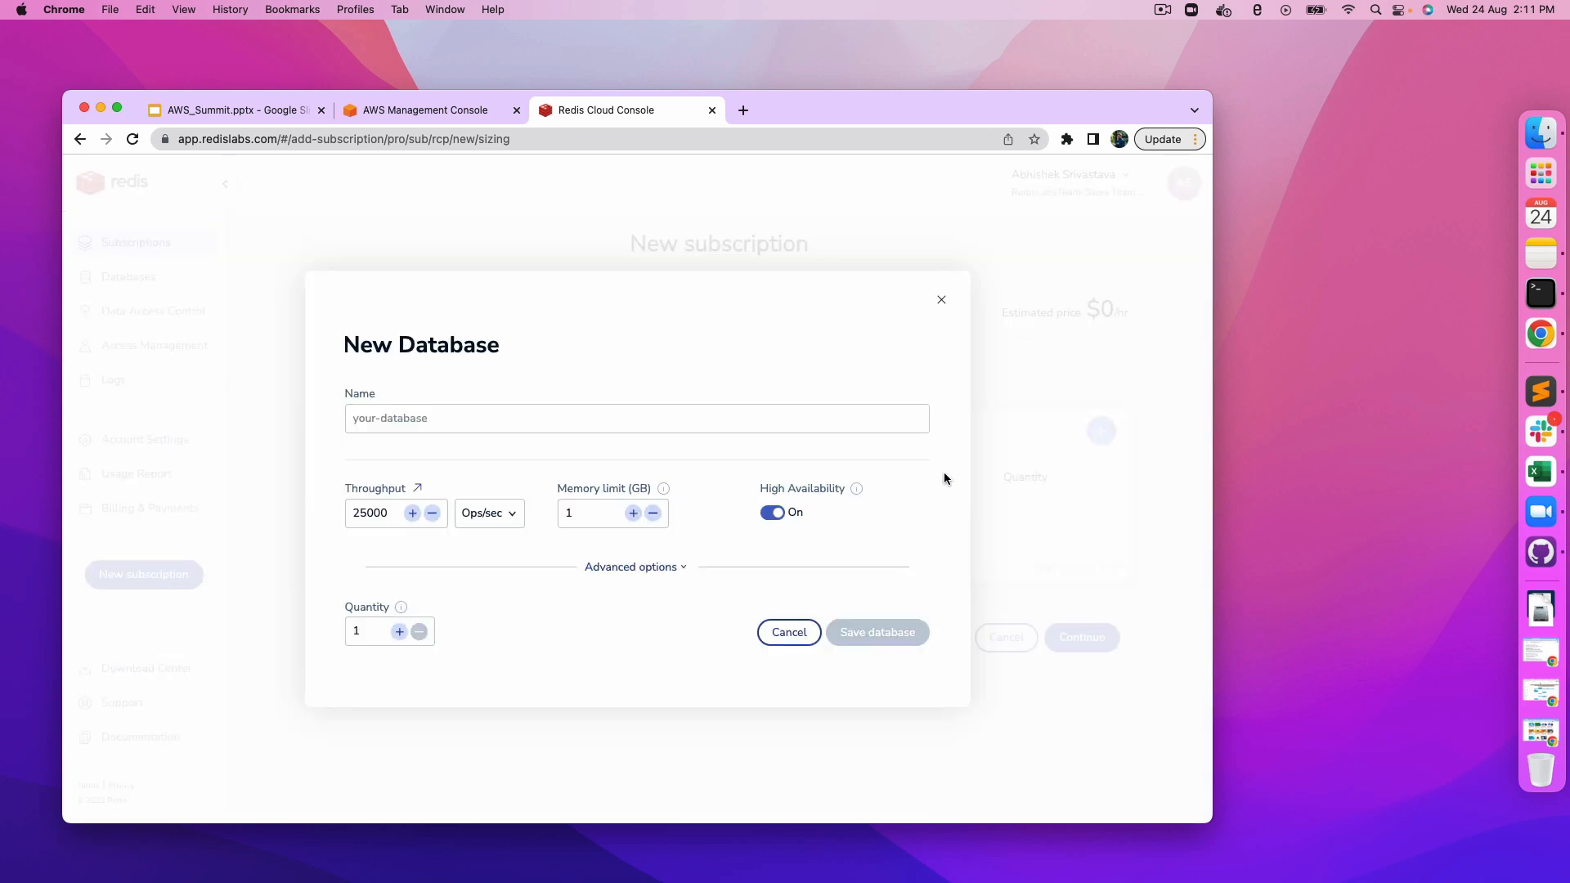
{"action": "left_click", "coordinate": [735, 426]}
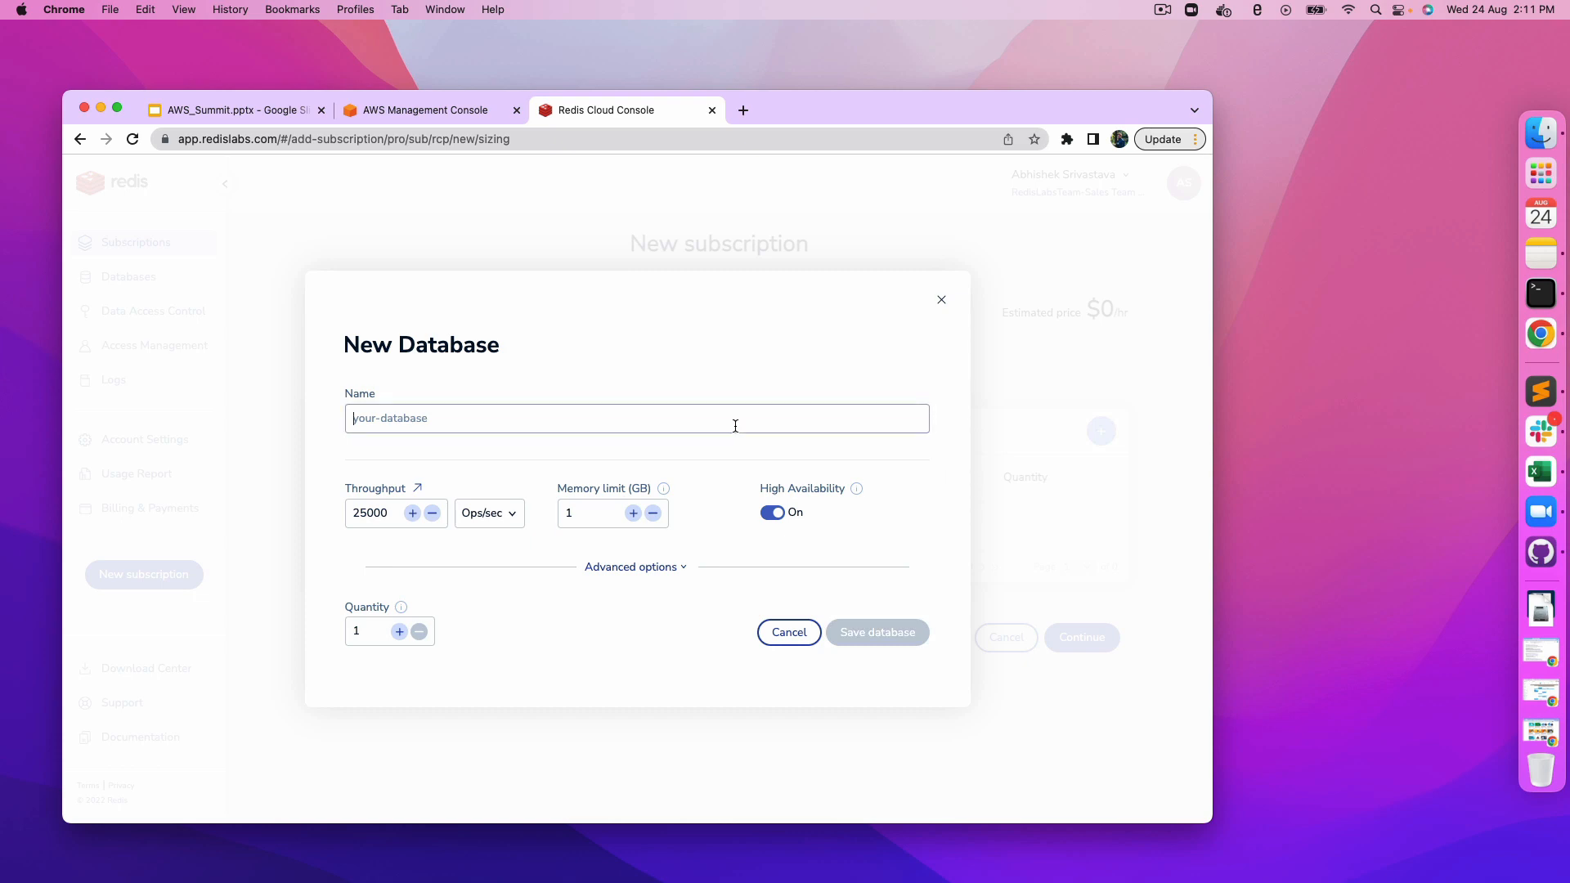
{"action": "type", "text": "dev"}
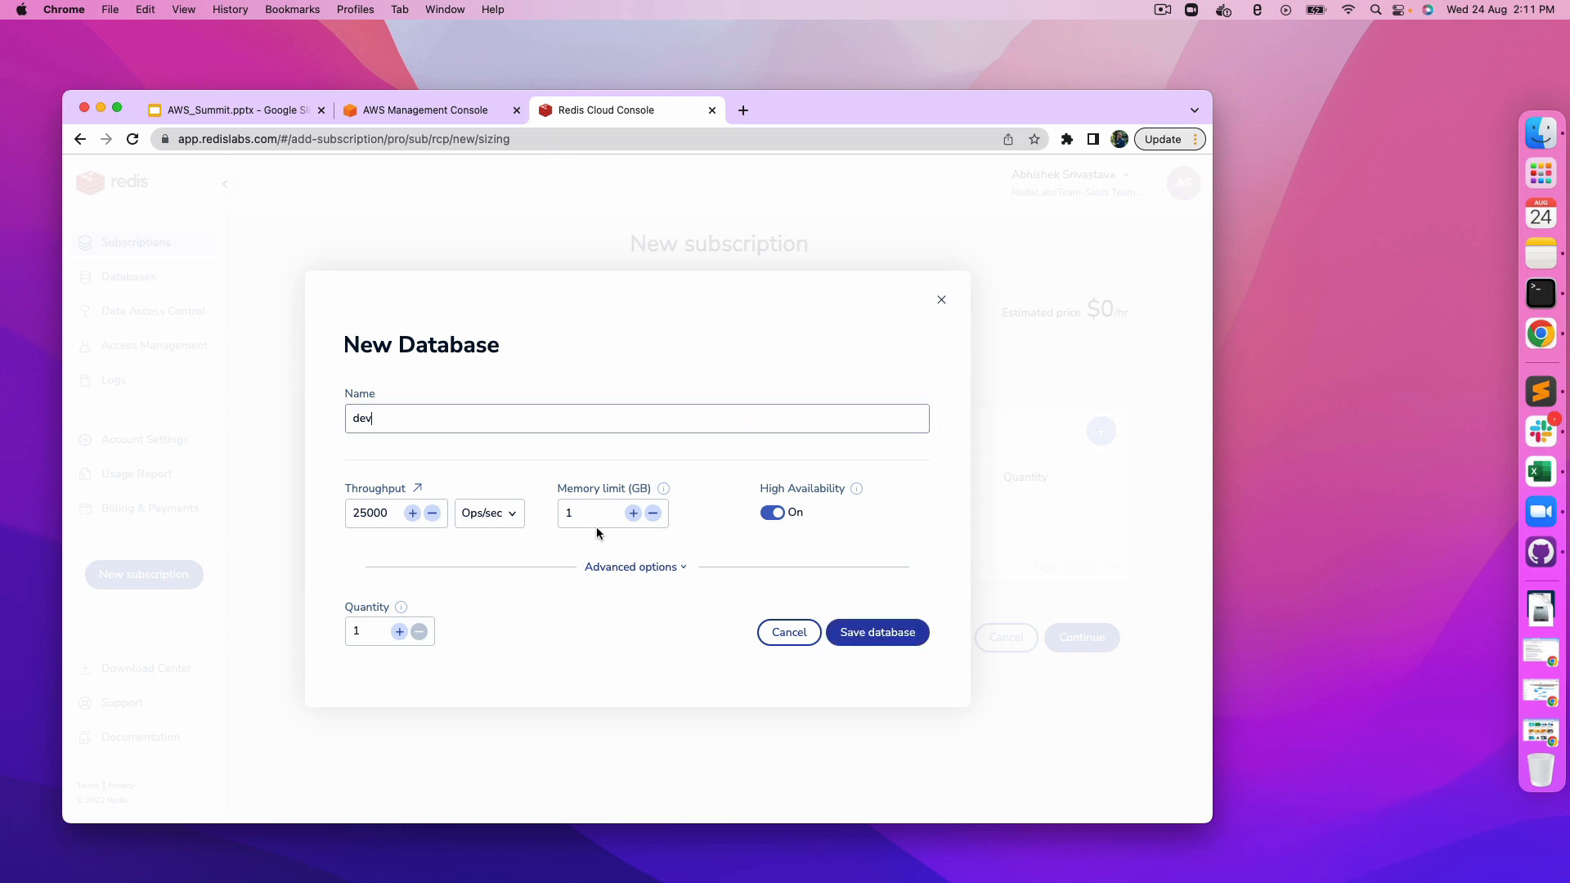
Step: Turn off High Availability for the dev database and review its advanced options and data persistence choices
{"action": "left_click", "coordinate": [679, 568]}
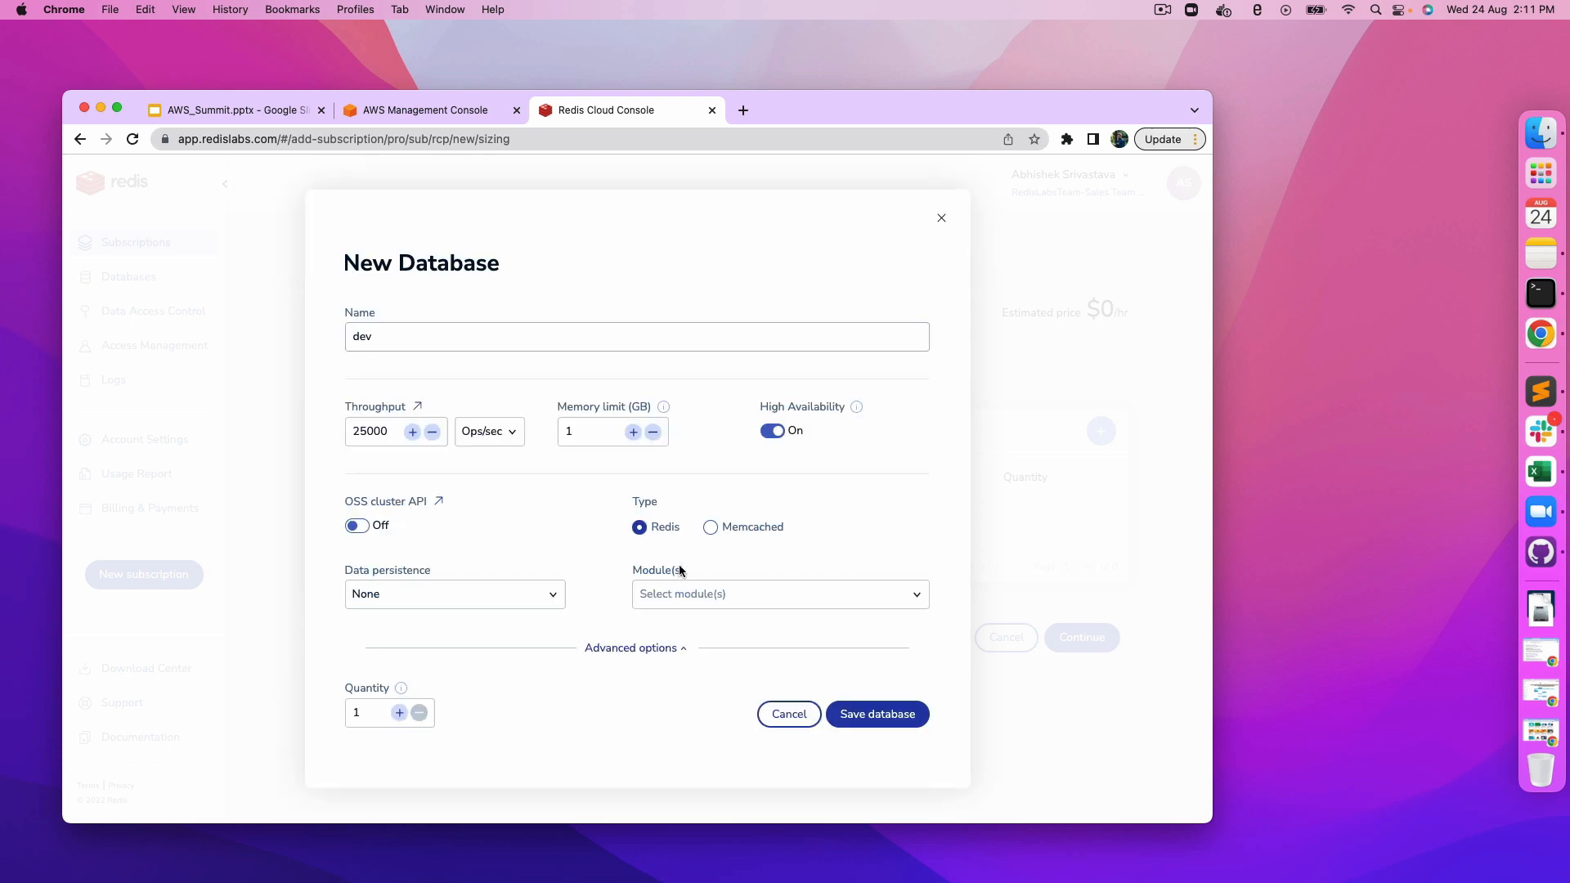
{"action": "left_click", "coordinate": [664, 650]}
{"action": "left_click", "coordinate": [365, 515]}
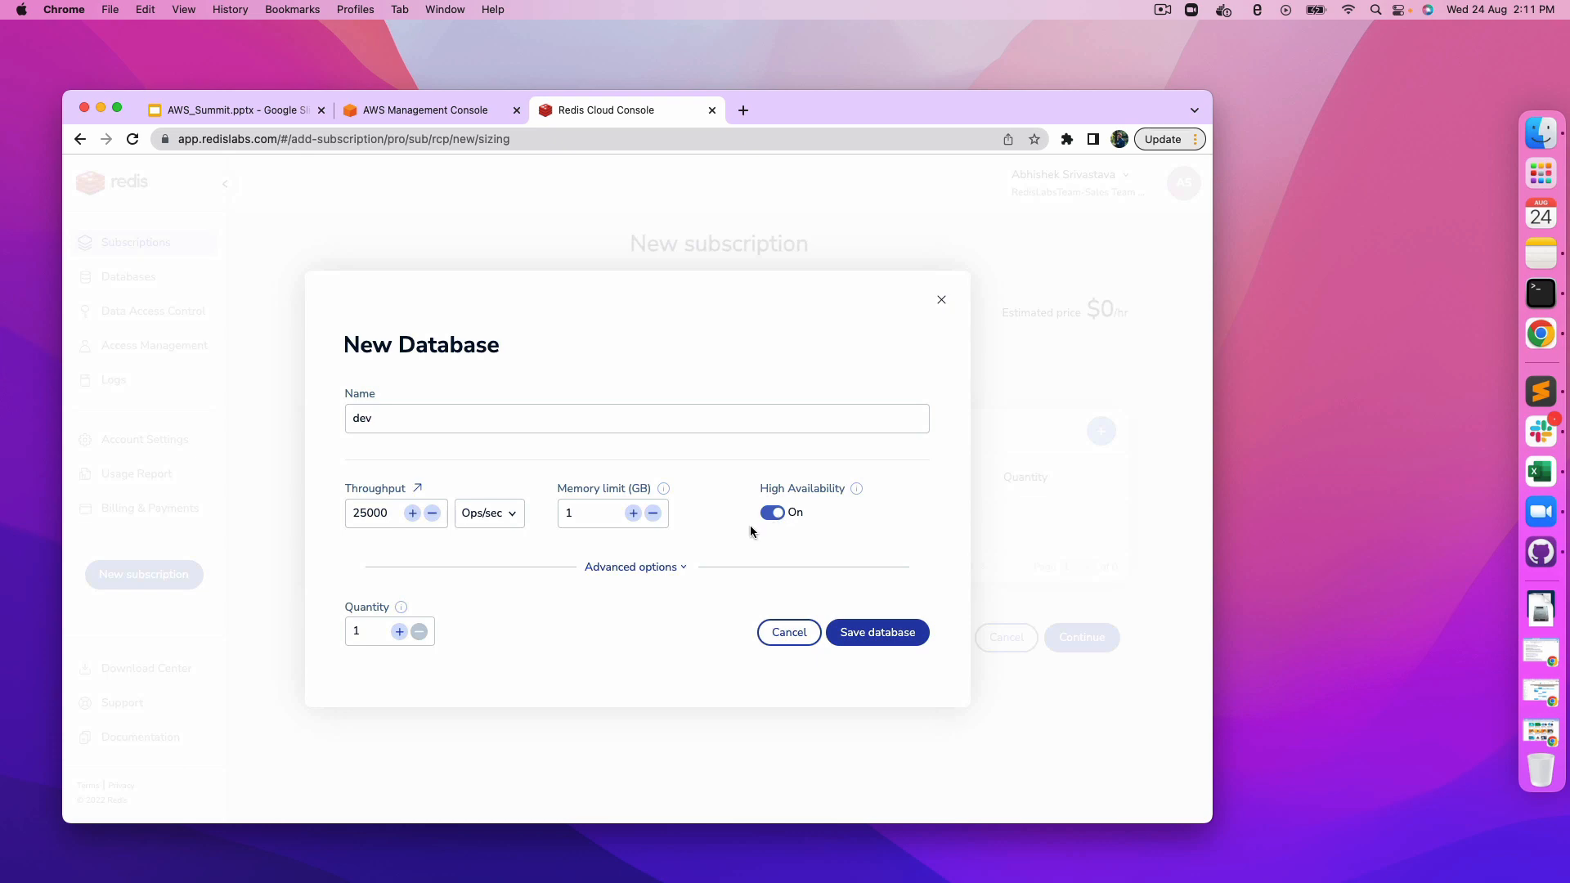
{"action": "left_click", "coordinate": [772, 513]}
{"action": "left_click", "coordinate": [673, 571]}
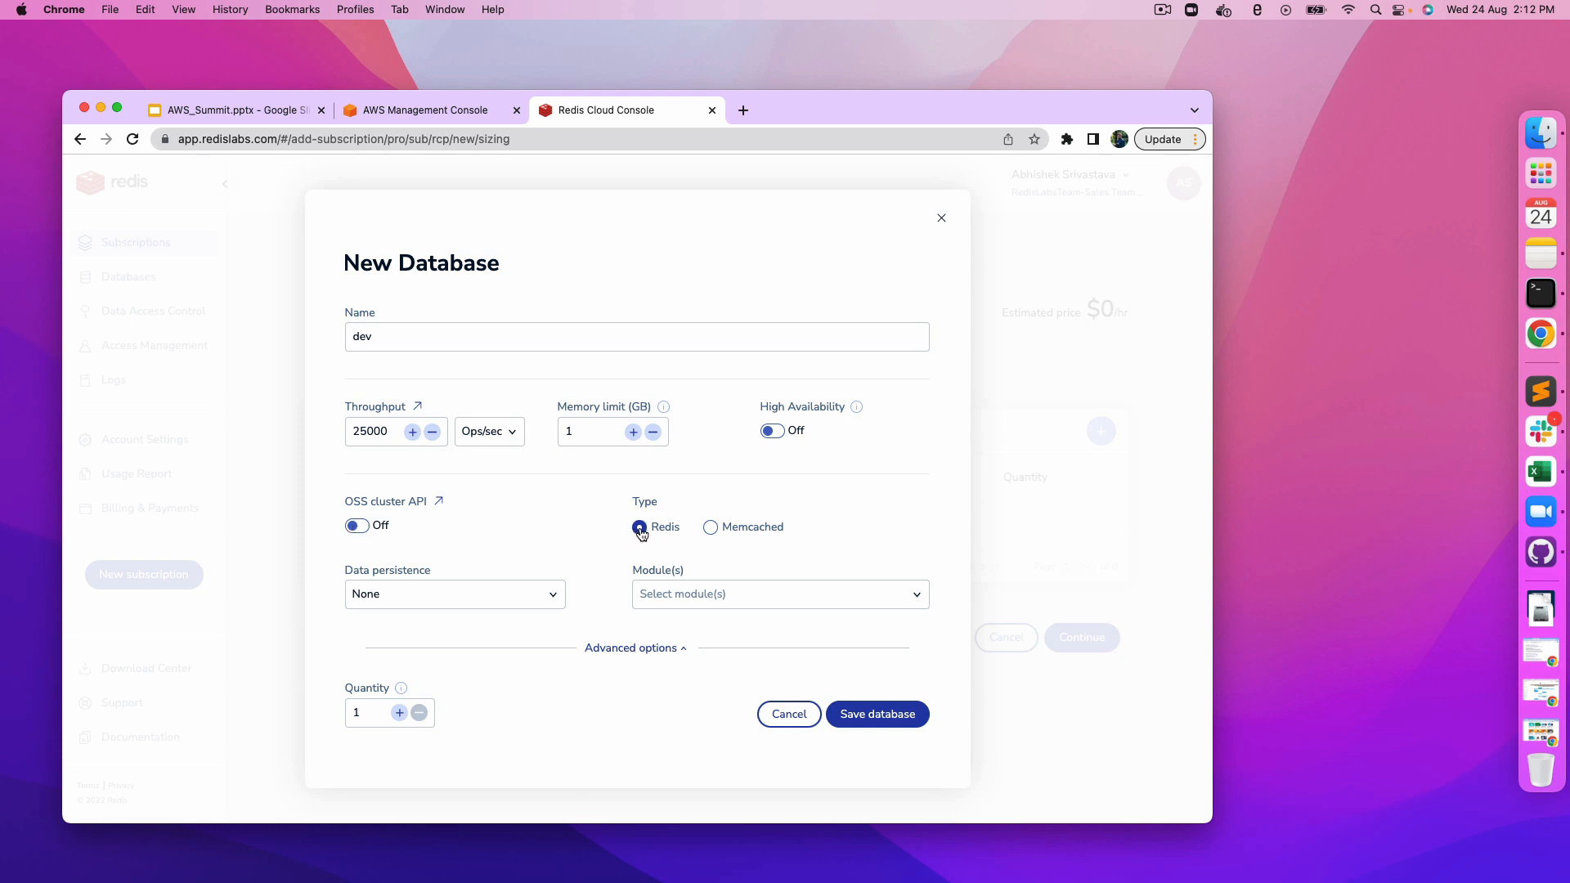
{"action": "left_click", "coordinate": [530, 595]}
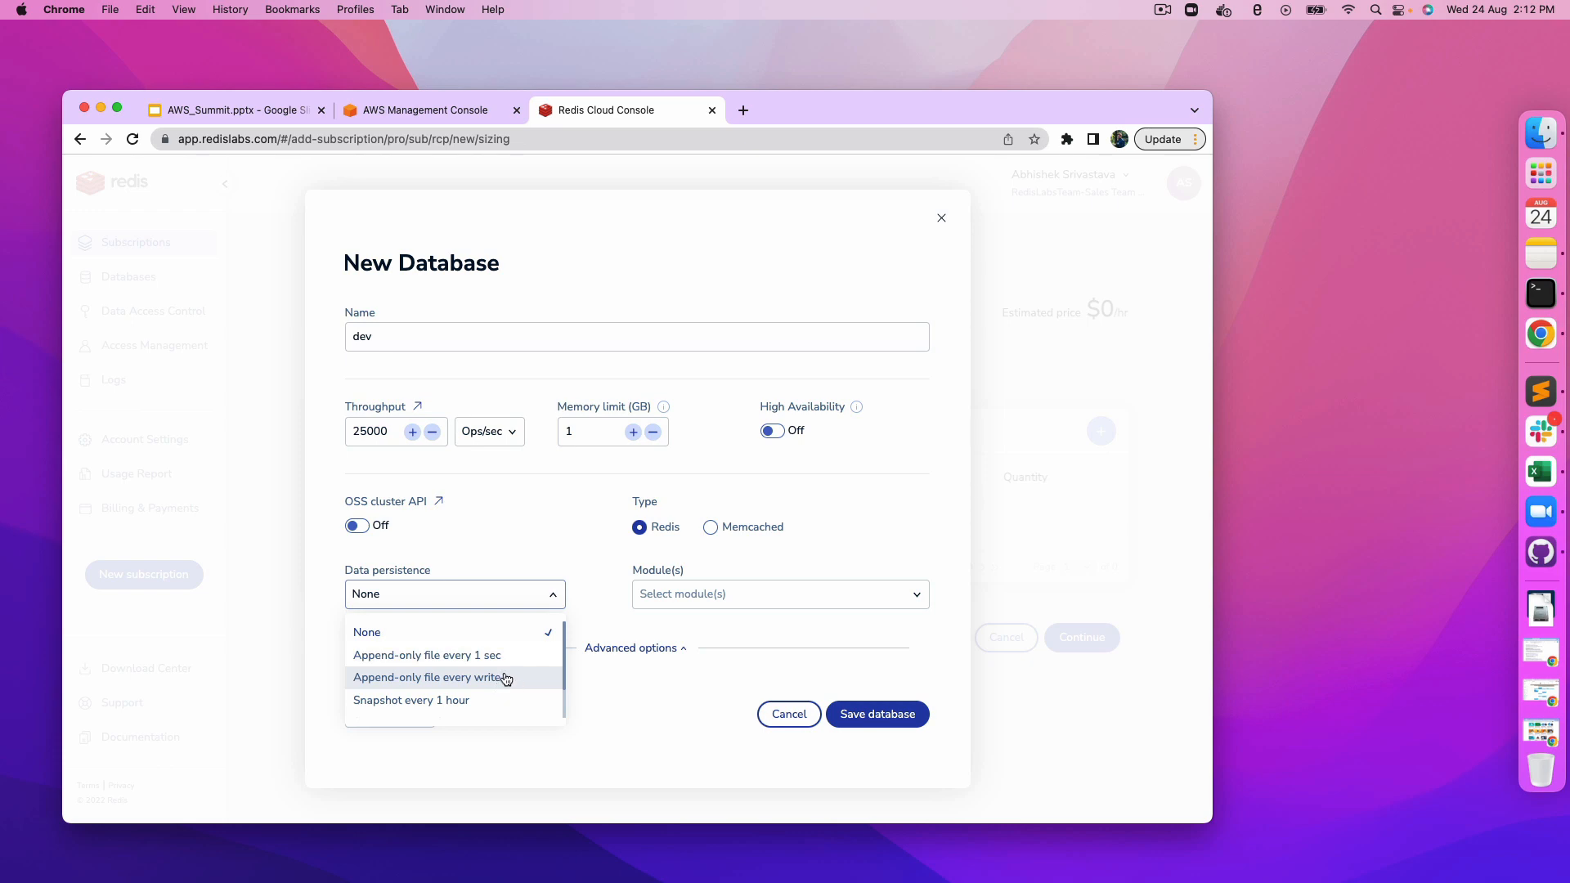
{"action": "left_click", "coordinate": [538, 540]}
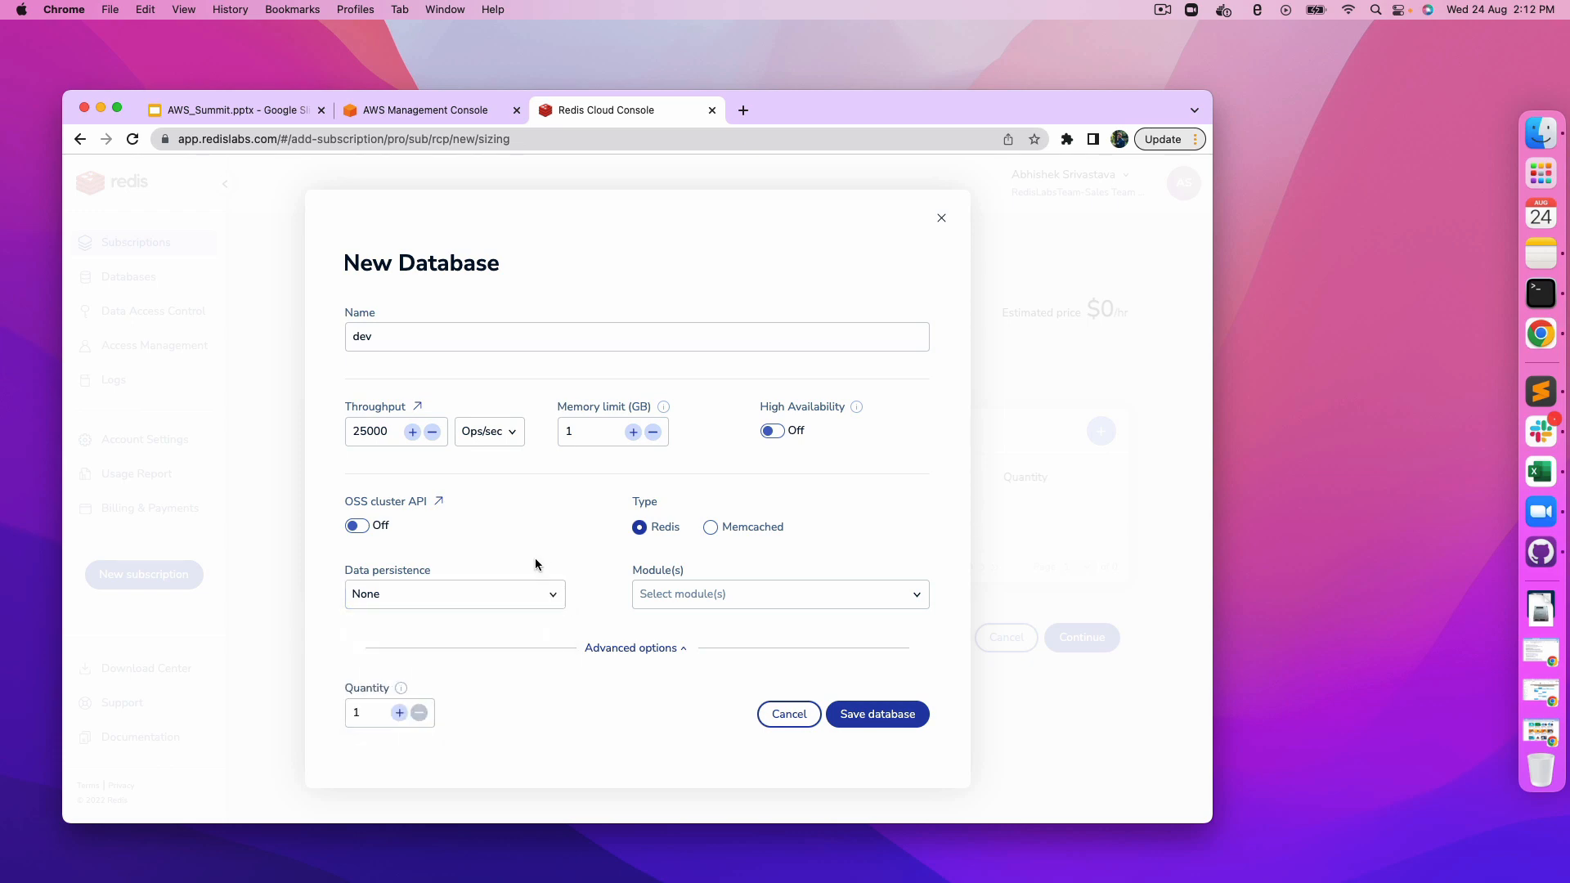
Step: Add the RediSearch 2 and RedisJSON modules to the dev database and save it
{"action": "left_click", "coordinate": [693, 596]}
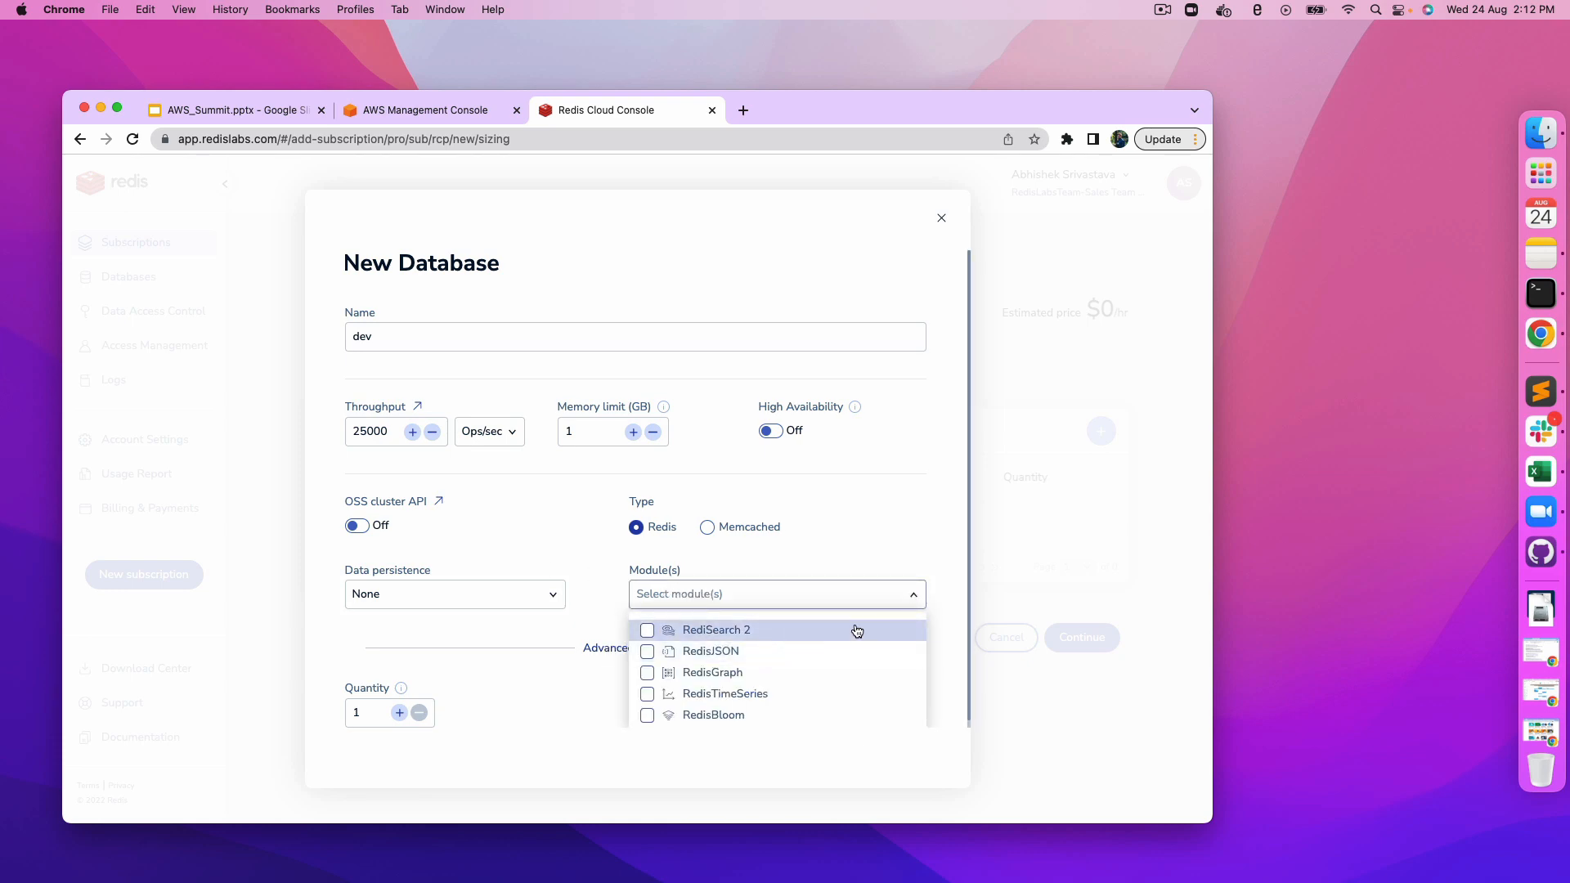
{"action": "scroll", "coordinate": [955, 592], "scroll_direction": "down", "scroll_amount": 1}
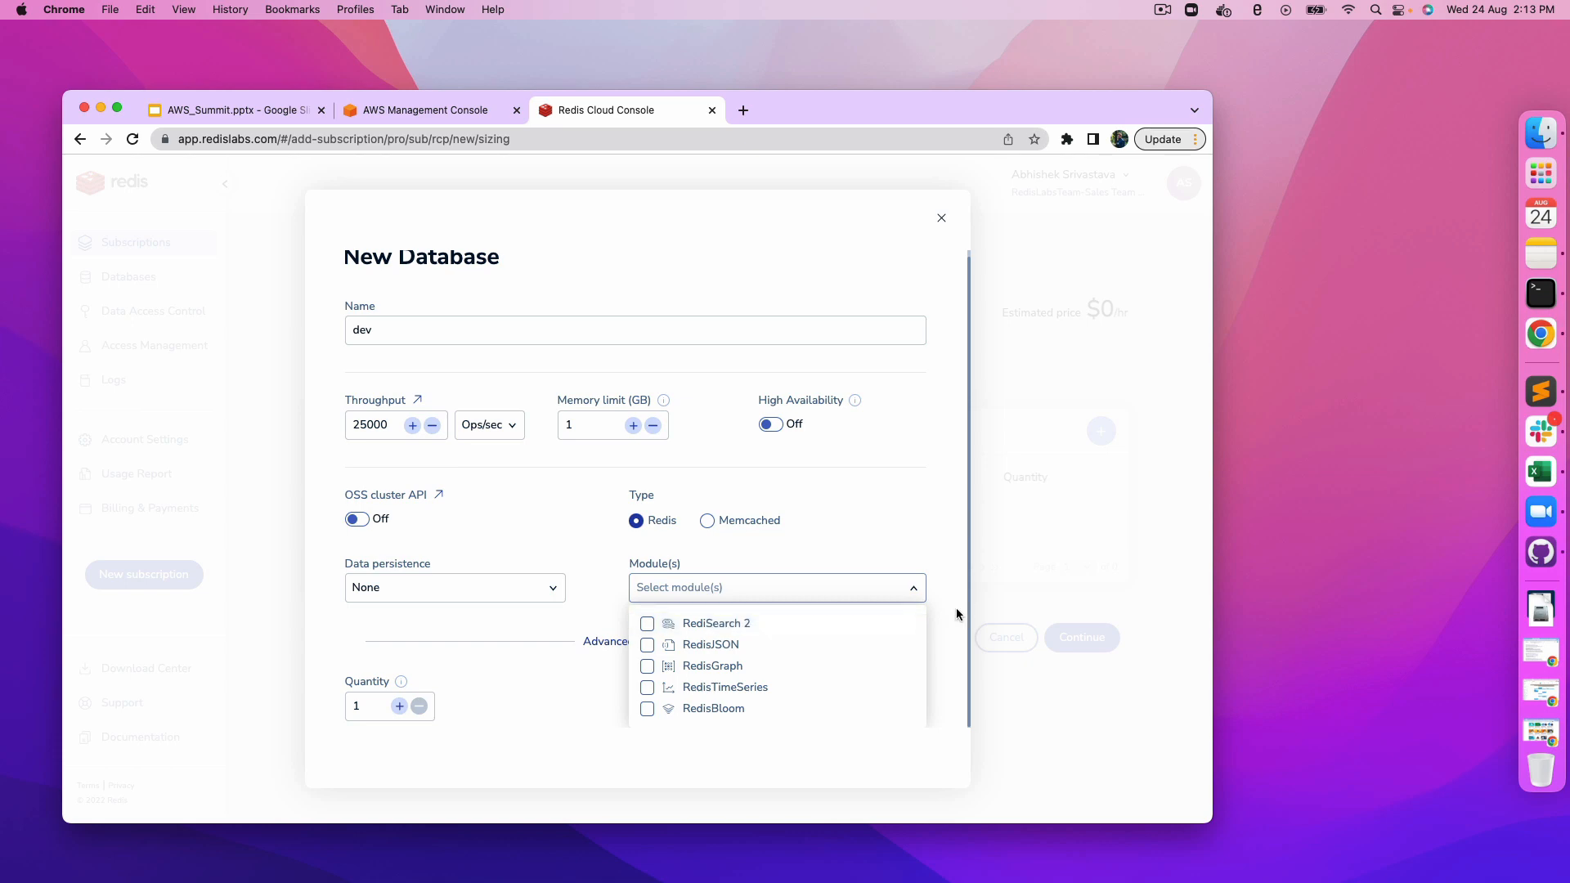
{"action": "left_click", "coordinate": [648, 625]}
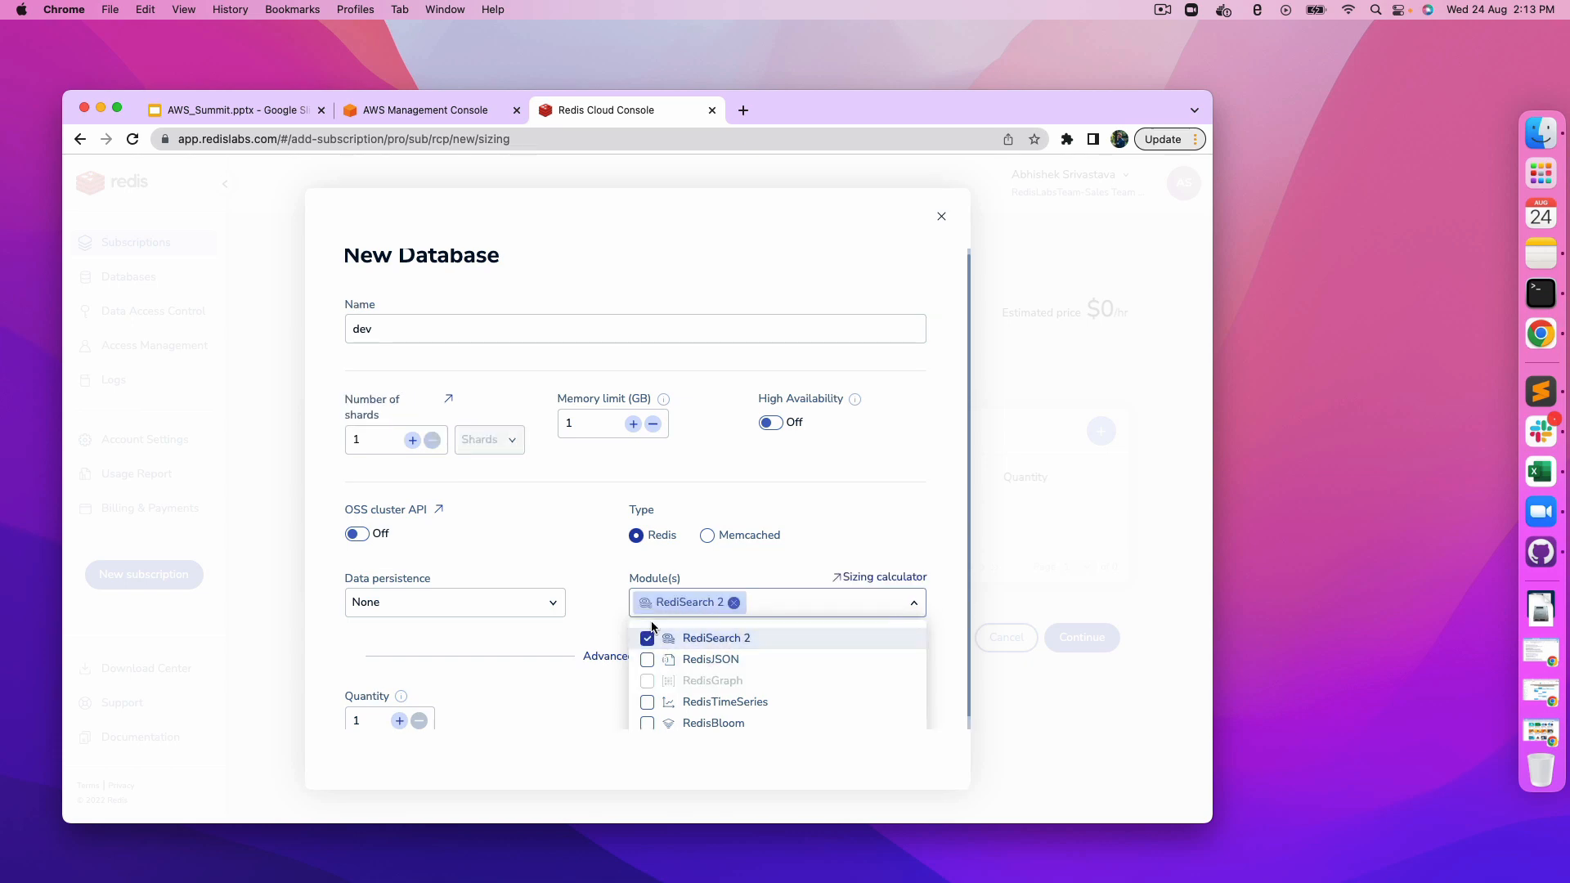
{"action": "left_click", "coordinate": [649, 659]}
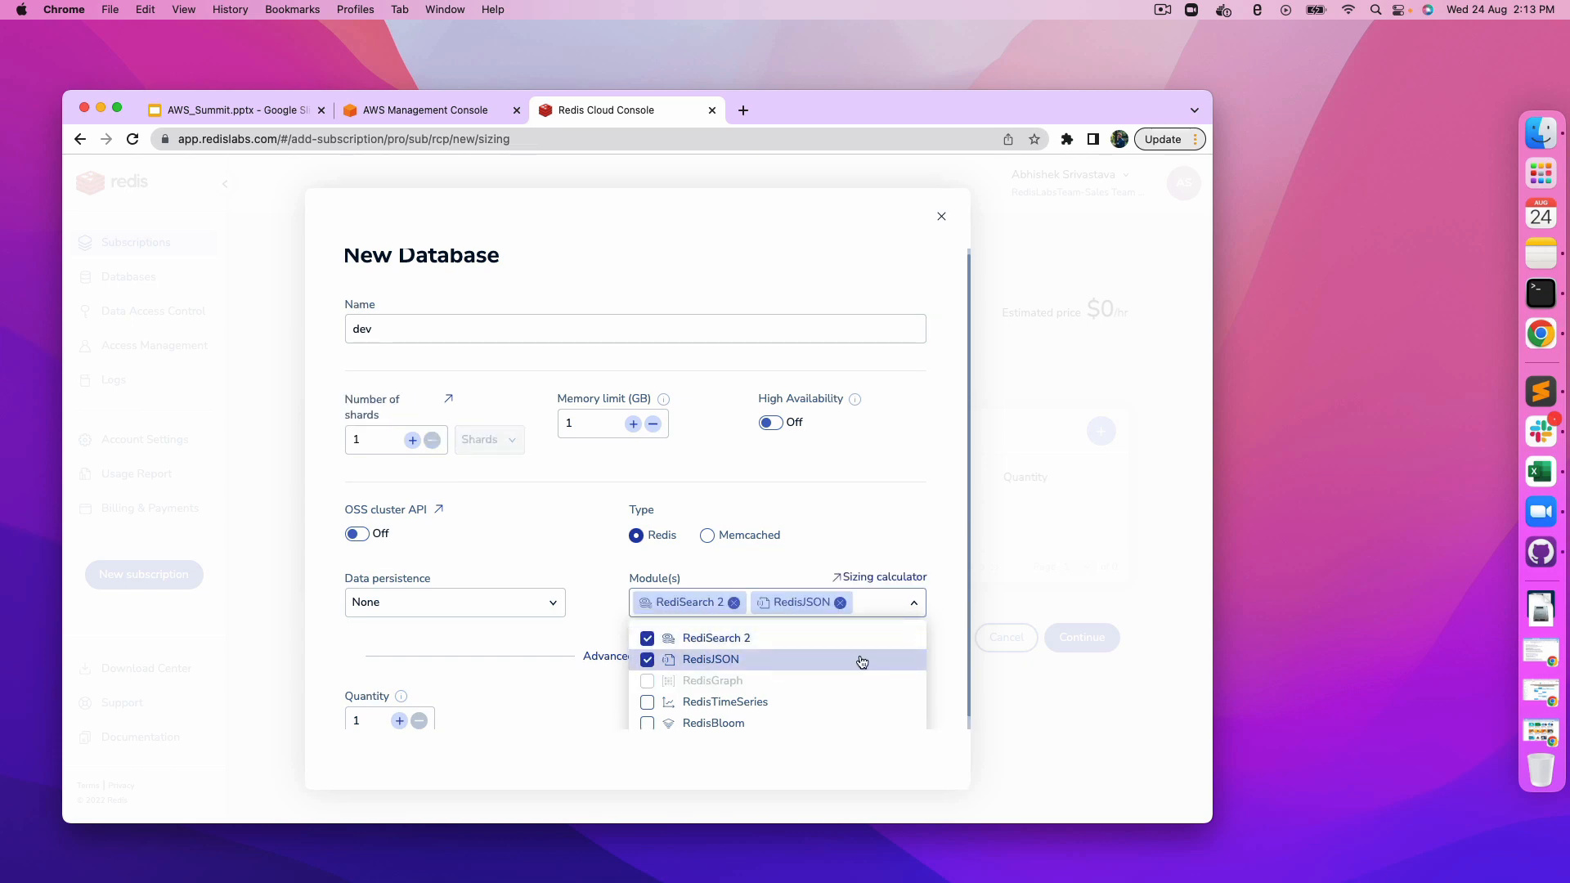
{"action": "left_click", "coordinate": [944, 649]}
{"action": "scroll", "coordinate": [694, 651], "scroll_direction": "down", "scroll_amount": 1}
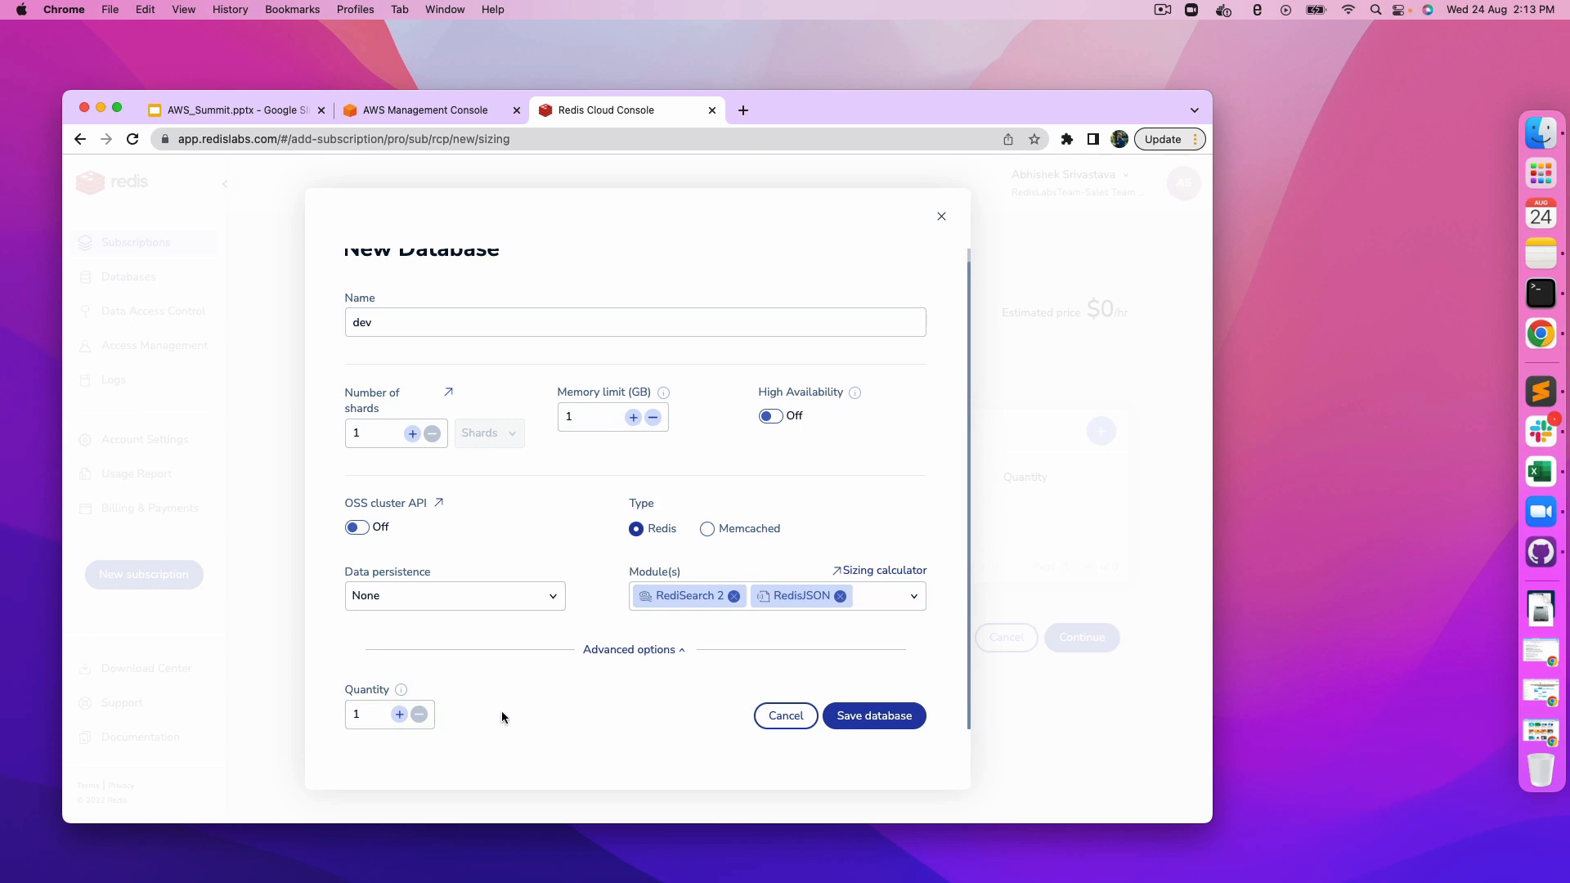
{"action": "left_click", "coordinate": [874, 716]}
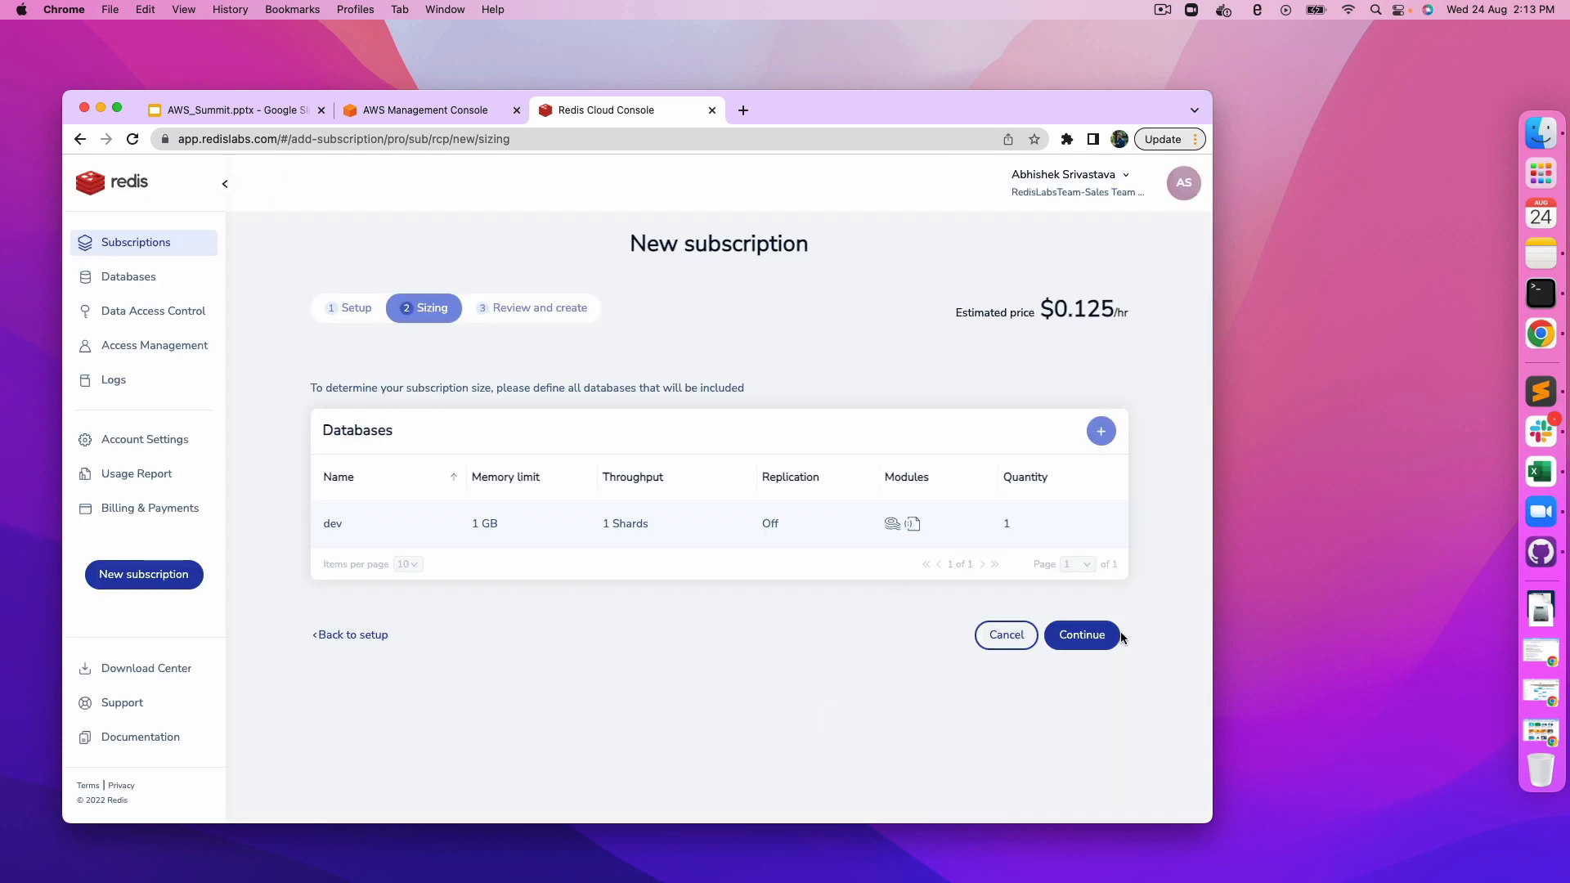
Step: Continue to the review step and examine the subscription summary and database details
{"action": "left_click", "coordinate": [1079, 637]}
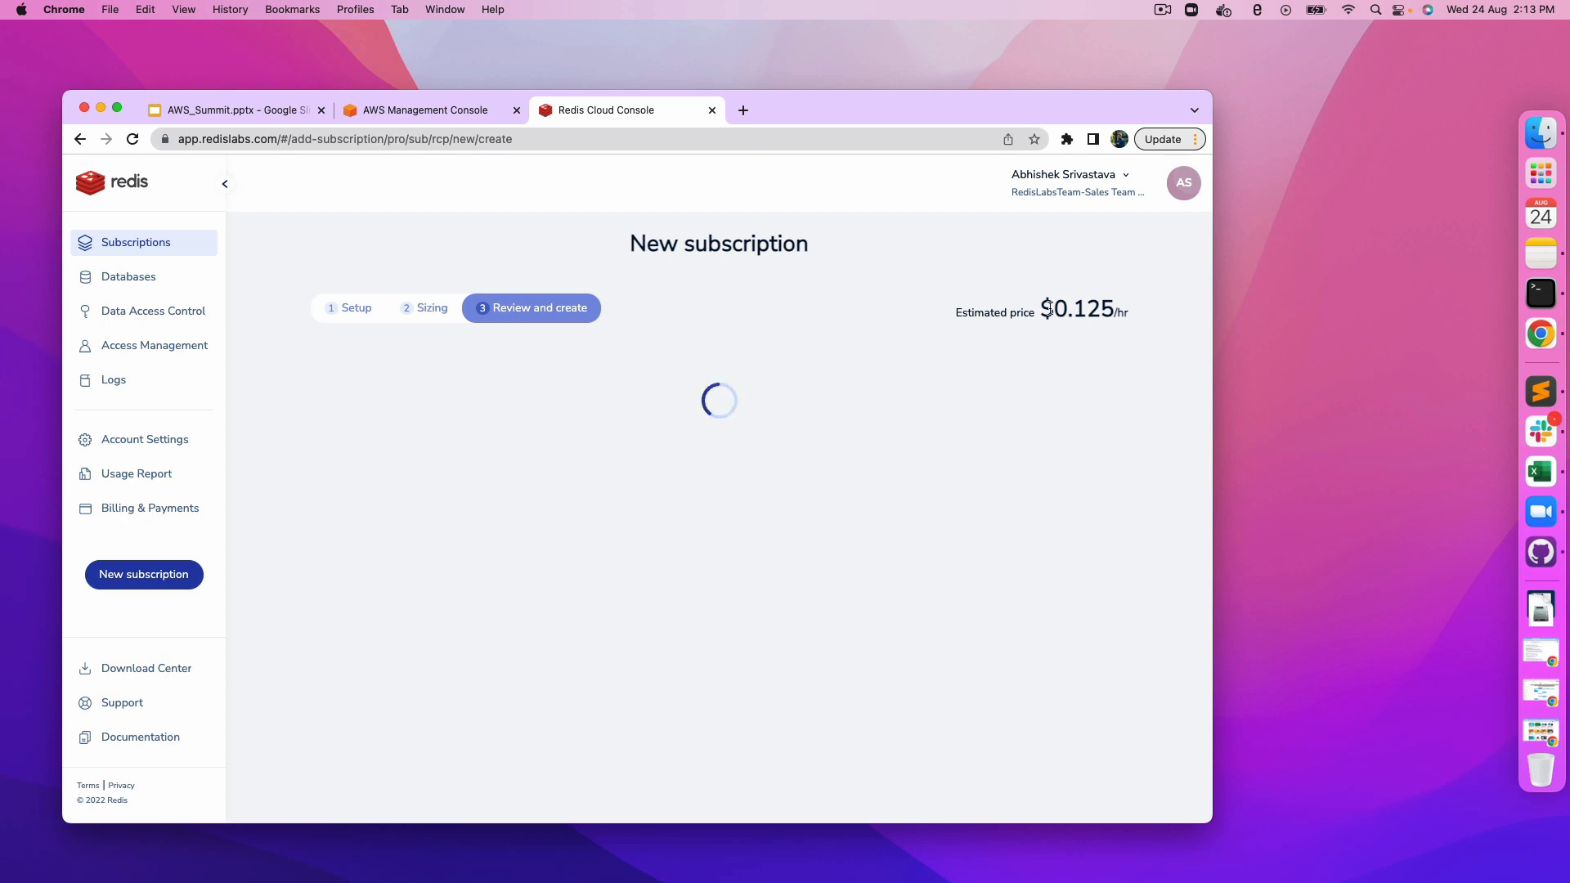
{"action": "left_click_drag", "start_coordinate": [957, 314], "coordinate": [1160, 309]}
{"action": "left_click", "coordinate": [1150, 320]}
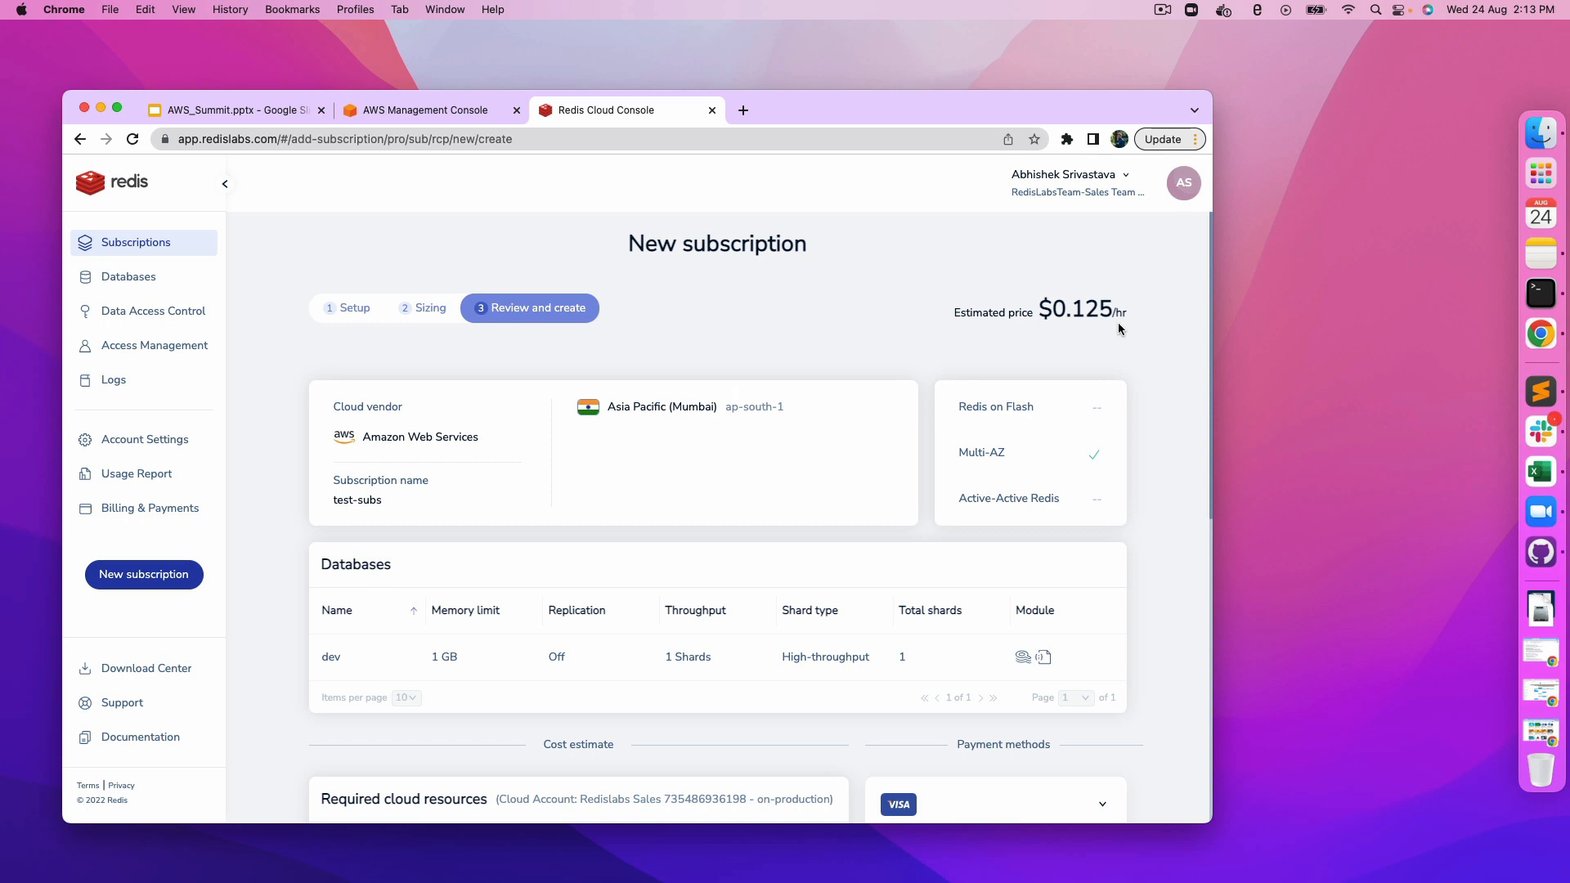
{"action": "scroll", "coordinate": [969, 528], "scroll_direction": "down", "scroll_amount": 2}
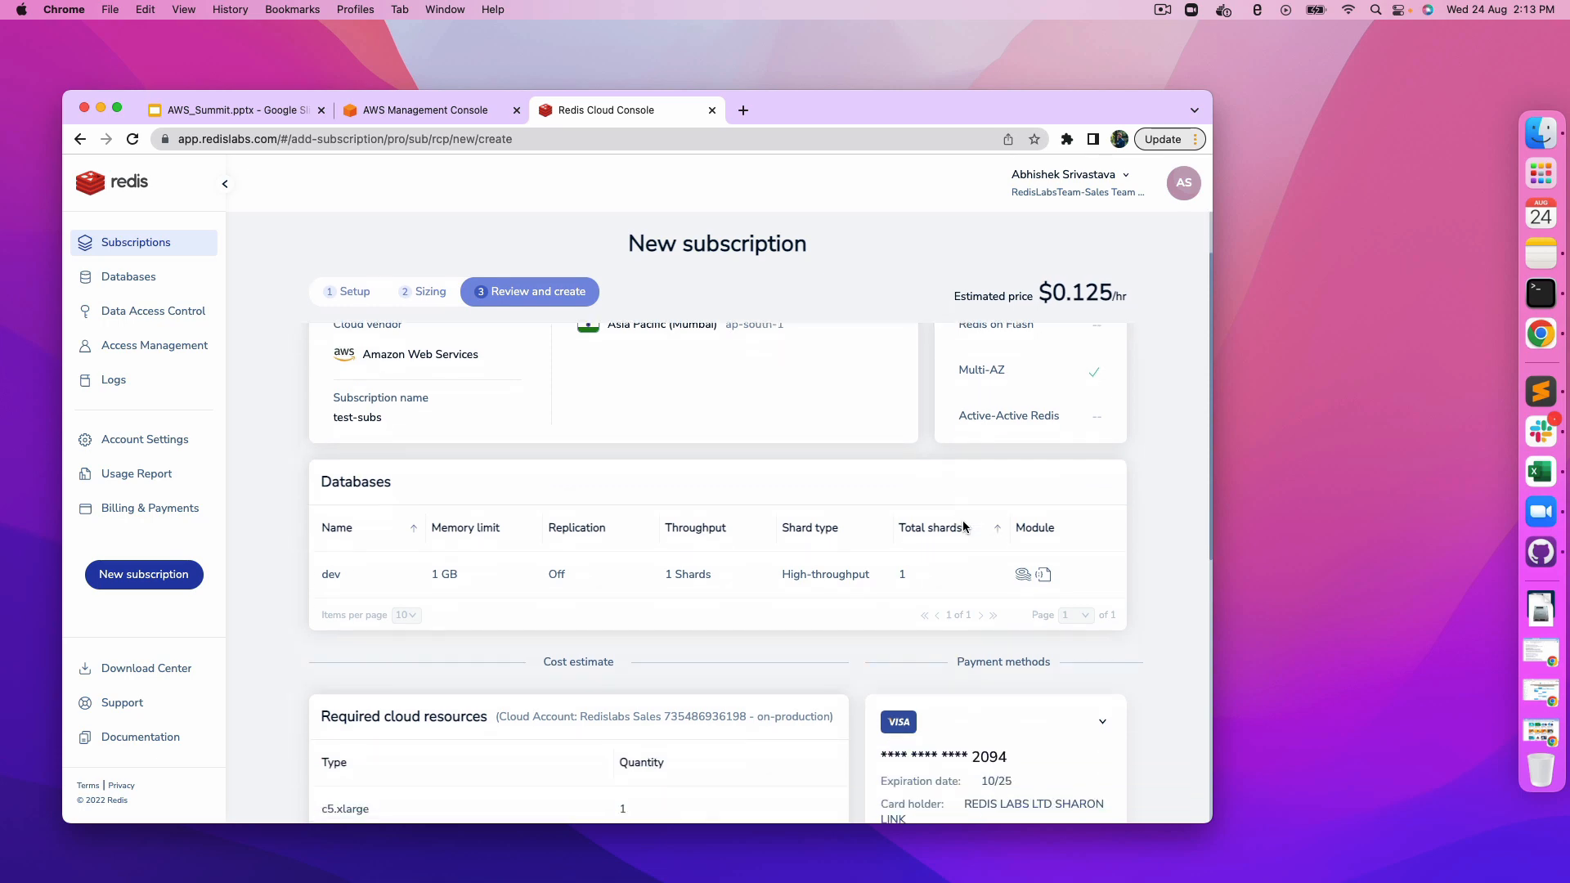
{"action": "scroll", "coordinate": [964, 527], "scroll_direction": "down", "scroll_amount": 4}
{"action": "scroll", "coordinate": [957, 489], "scroll_direction": "up", "scroll_amount": 2}
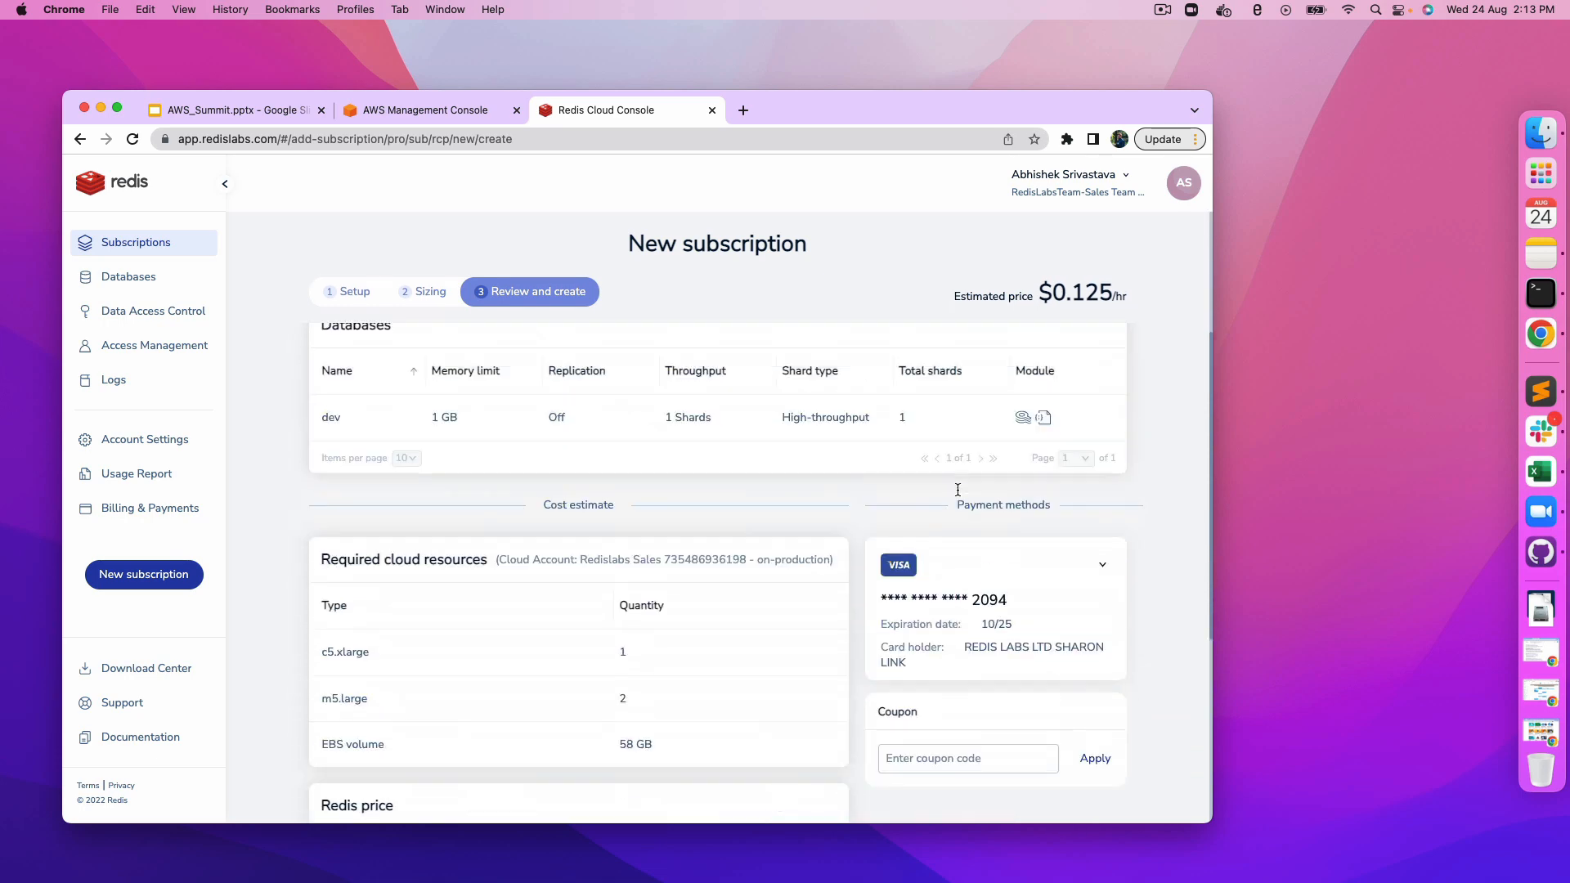
{"action": "scroll", "coordinate": [958, 489], "scroll_direction": "up", "scroll_amount": 5}
{"action": "scroll", "coordinate": [958, 489], "scroll_direction": "down", "scroll_amount": 4}
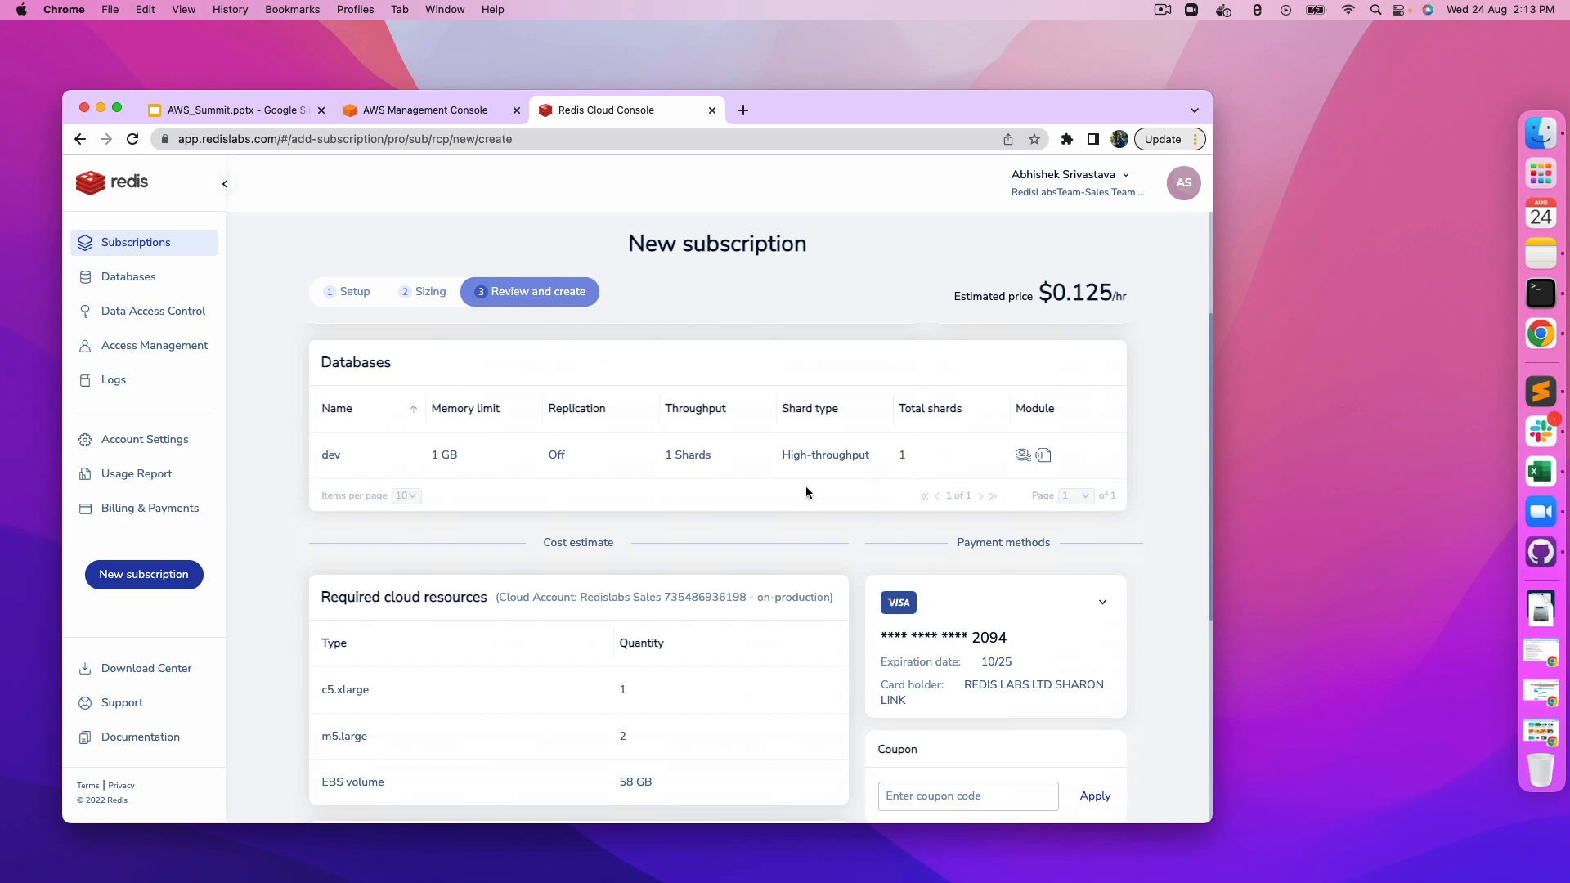
{"action": "scroll", "coordinate": [806, 491], "scroll_direction": "down", "scroll_amount": 5}
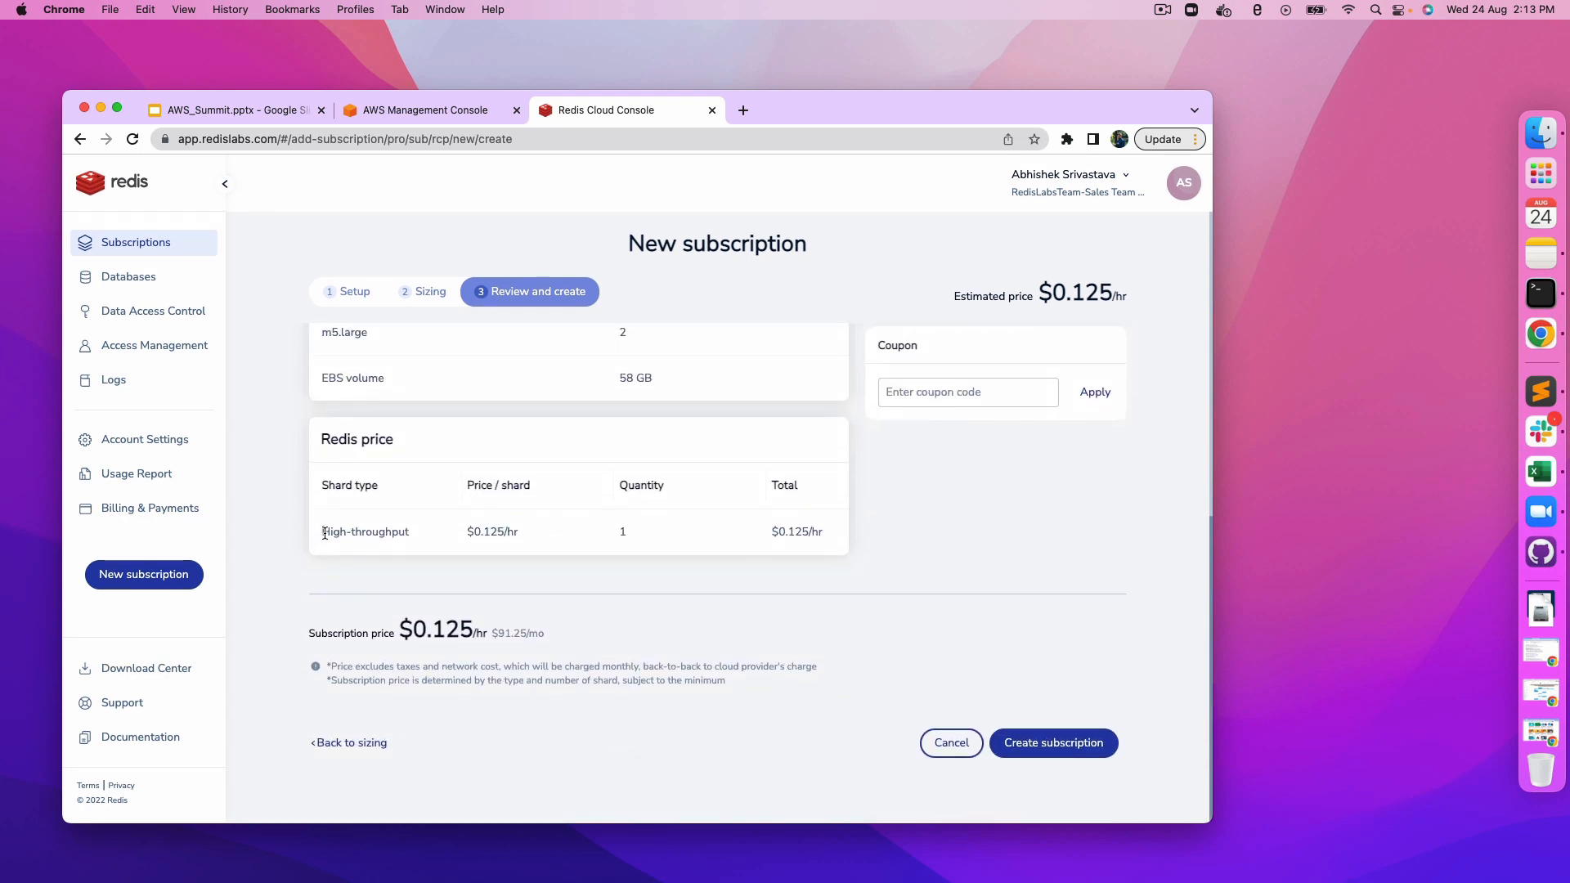
Step: Examine the required cloud resources and Redis price breakdown in the cost estimate
{"action": "left_click_drag", "start_coordinate": [323, 532], "coordinate": [454, 533]}
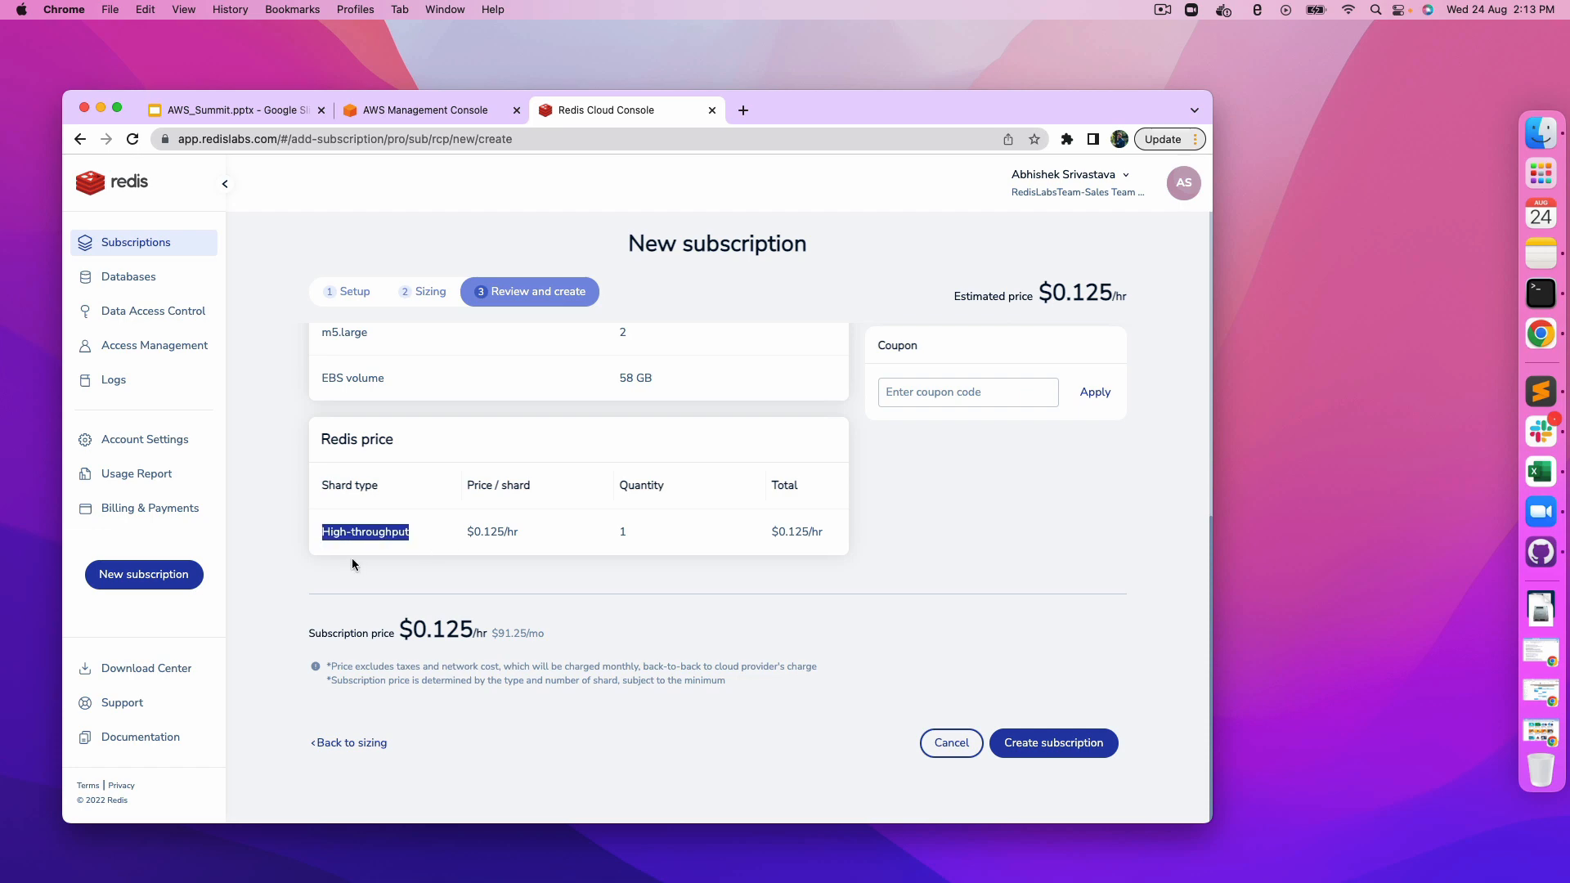
{"action": "double_click", "coordinate": [795, 532]}
{"action": "left_click", "coordinate": [867, 542]}
{"action": "scroll", "coordinate": [577, 534], "scroll_direction": "up", "scroll_amount": 3}
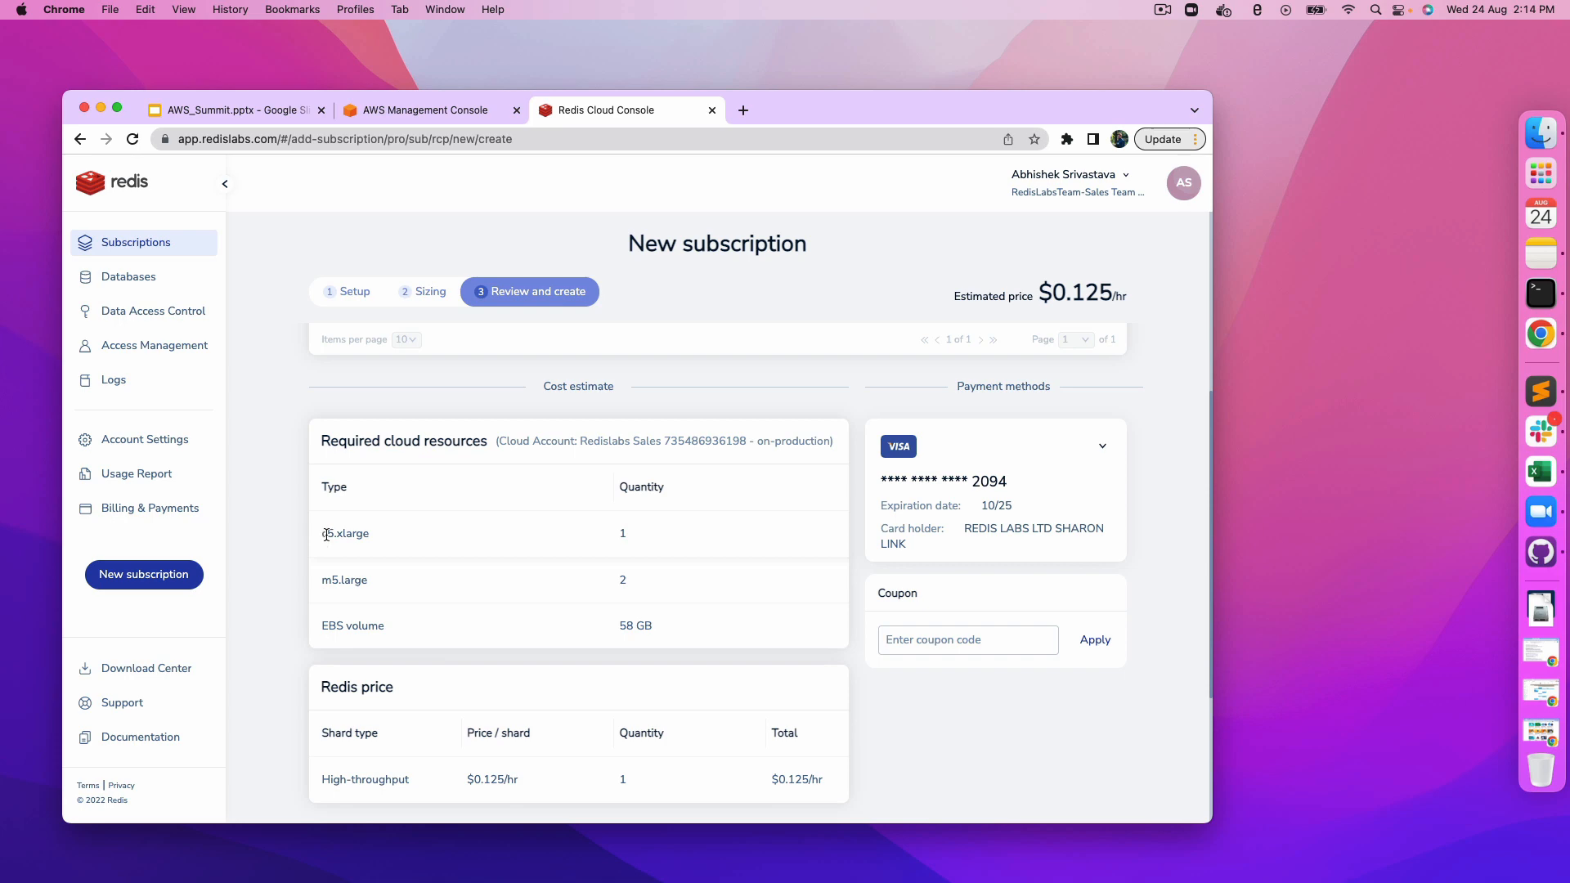
{"action": "left_click_drag", "start_coordinate": [326, 534], "coordinate": [665, 575]}
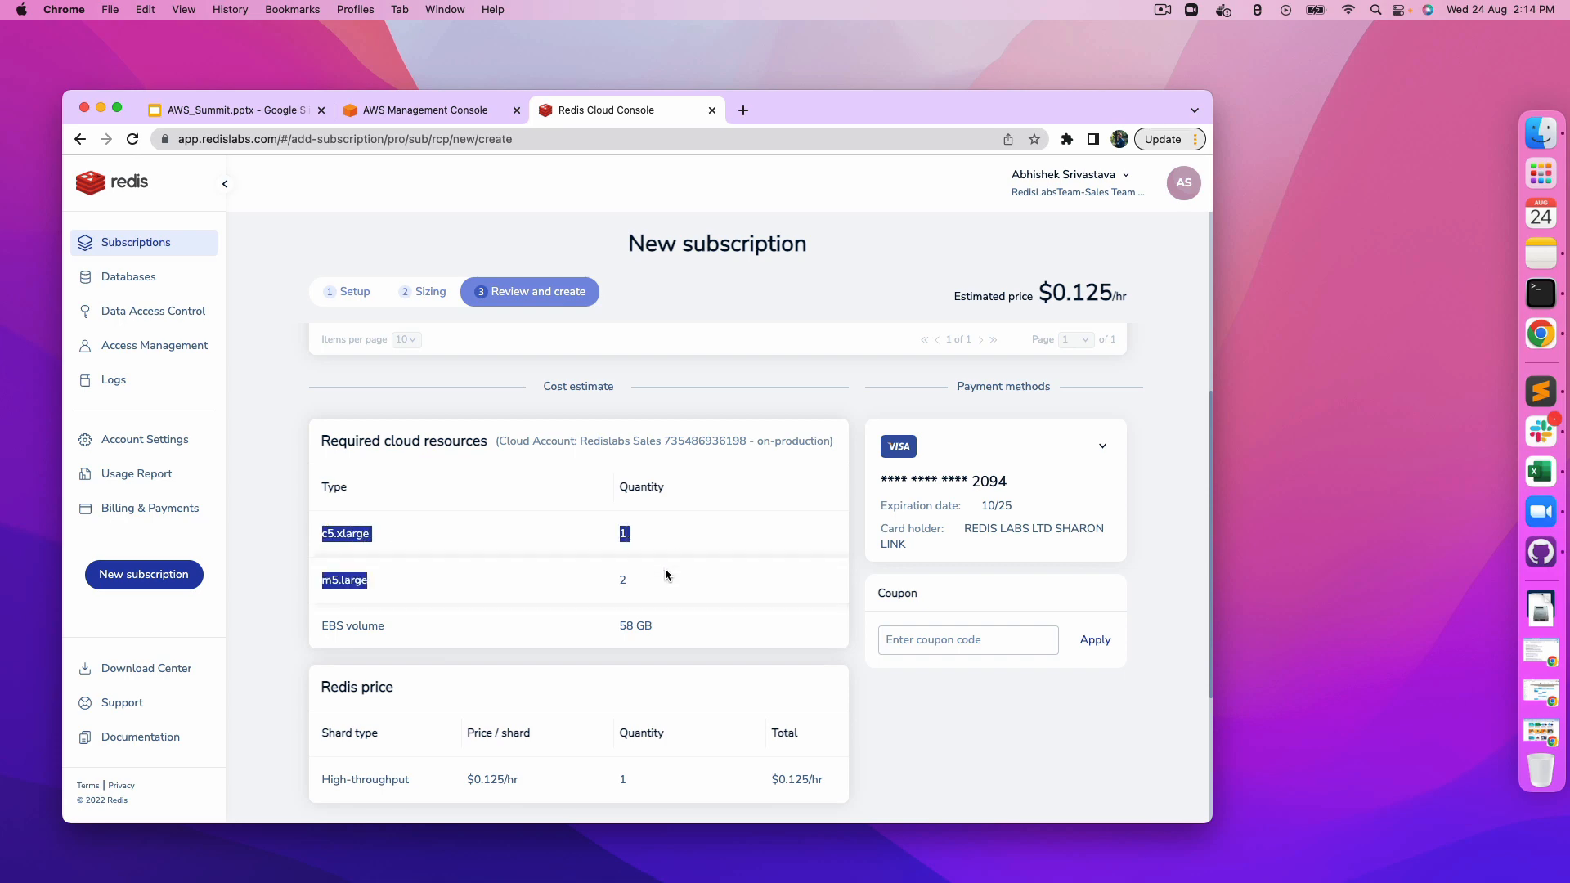
{"action": "left_click", "coordinate": [666, 575]}
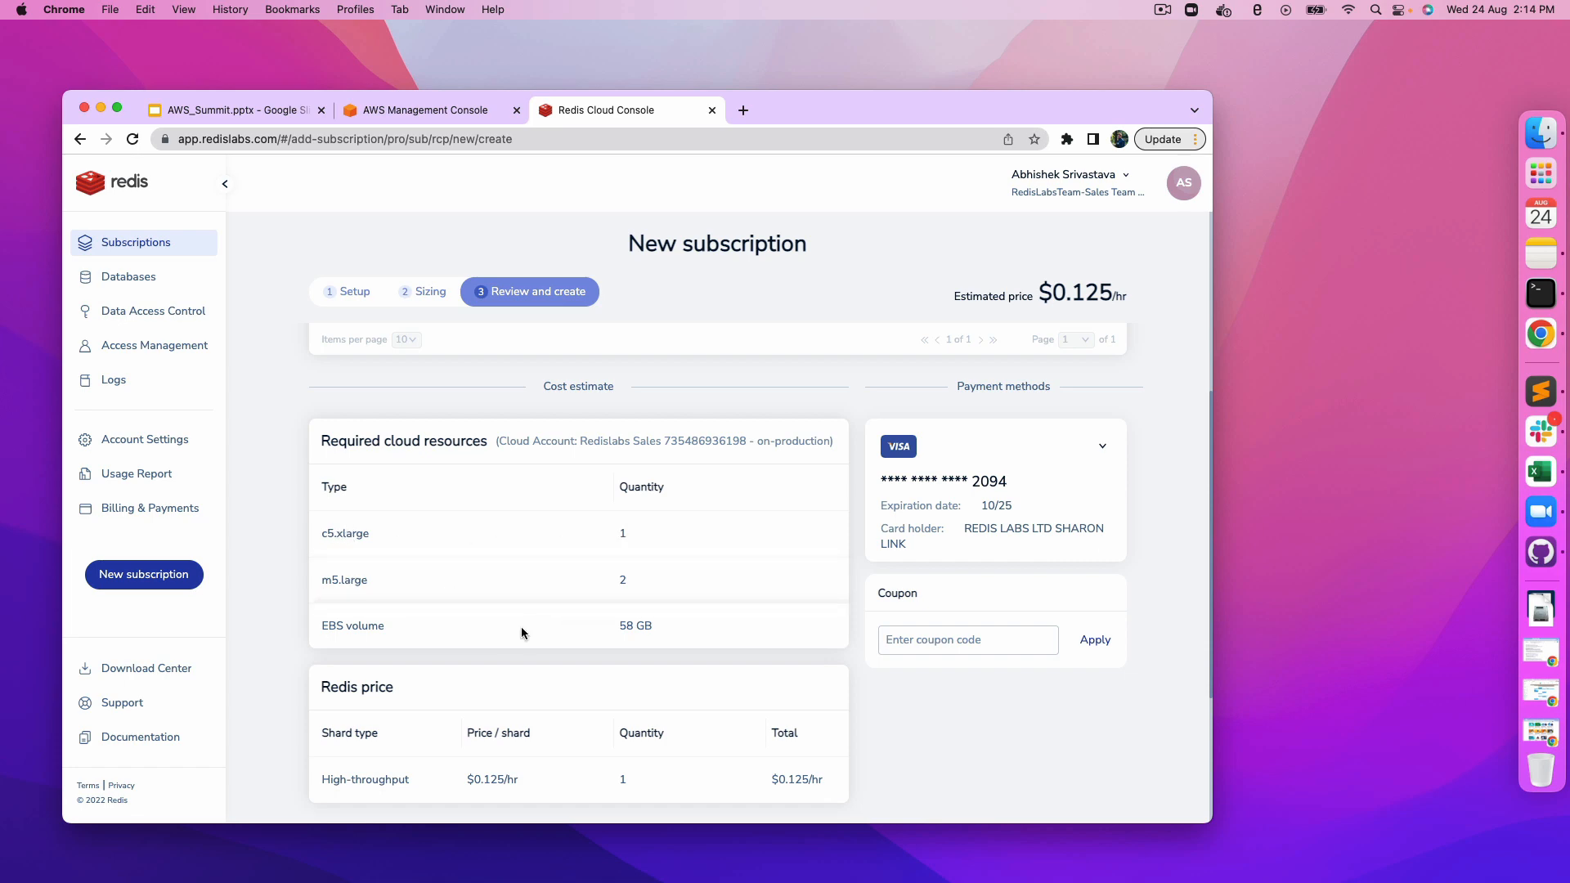
{"action": "left_click_drag", "start_coordinate": [322, 625], "coordinate": [728, 629]}
{"action": "scroll", "coordinate": [728, 625], "scroll_direction": "up", "scroll_amount": 5}
{"action": "scroll", "coordinate": [964, 719], "scroll_direction": "down", "scroll_amount": 2}
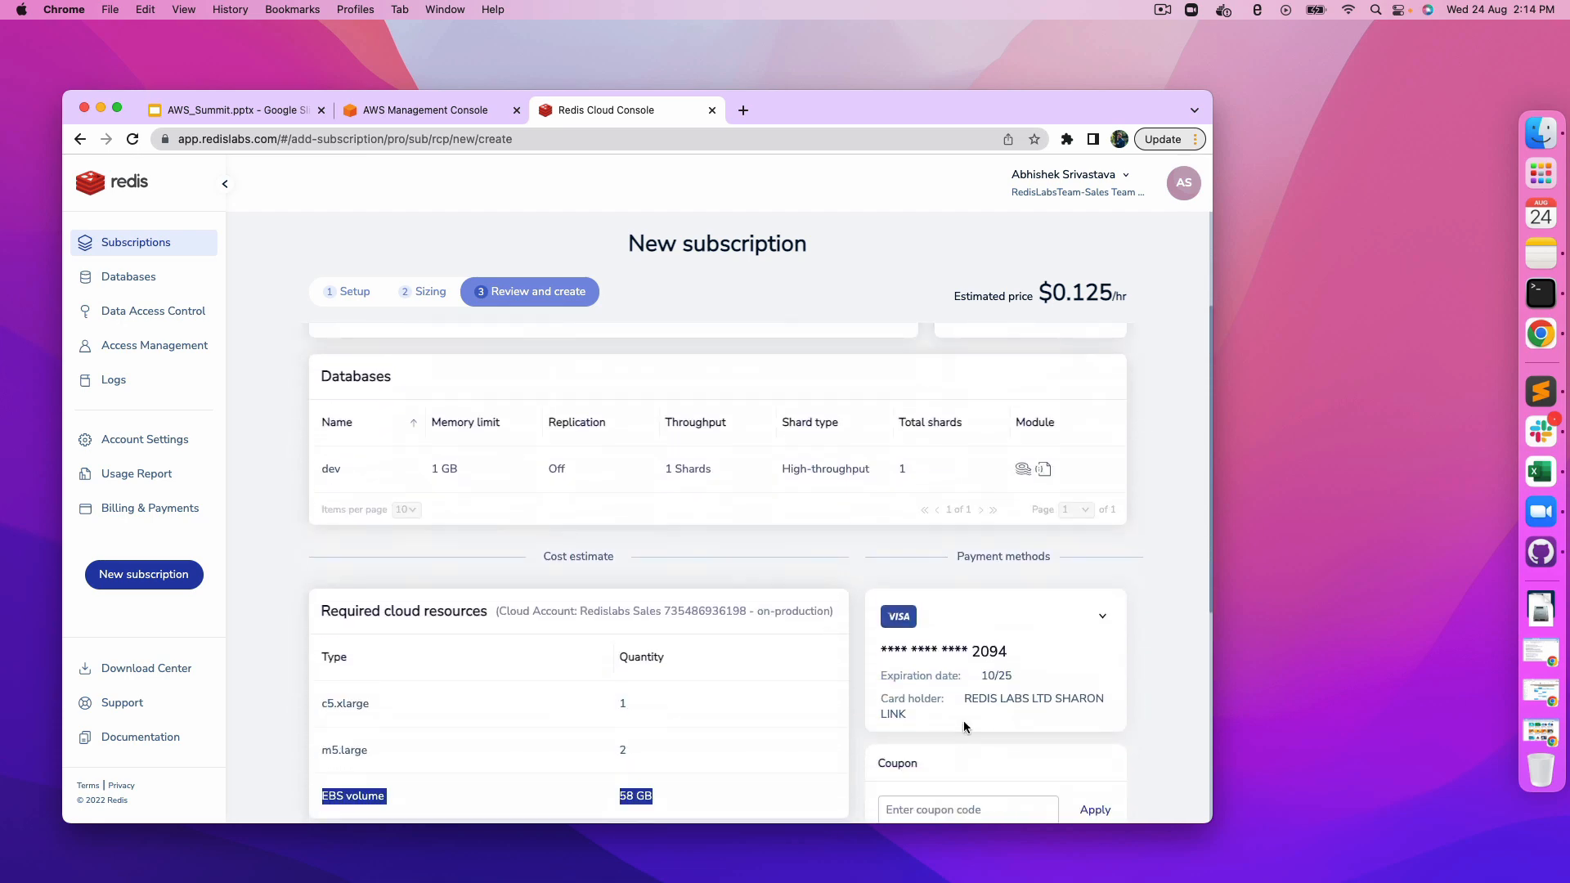
{"action": "scroll", "coordinate": [674, 610], "scroll_direction": "up", "scroll_amount": 3}
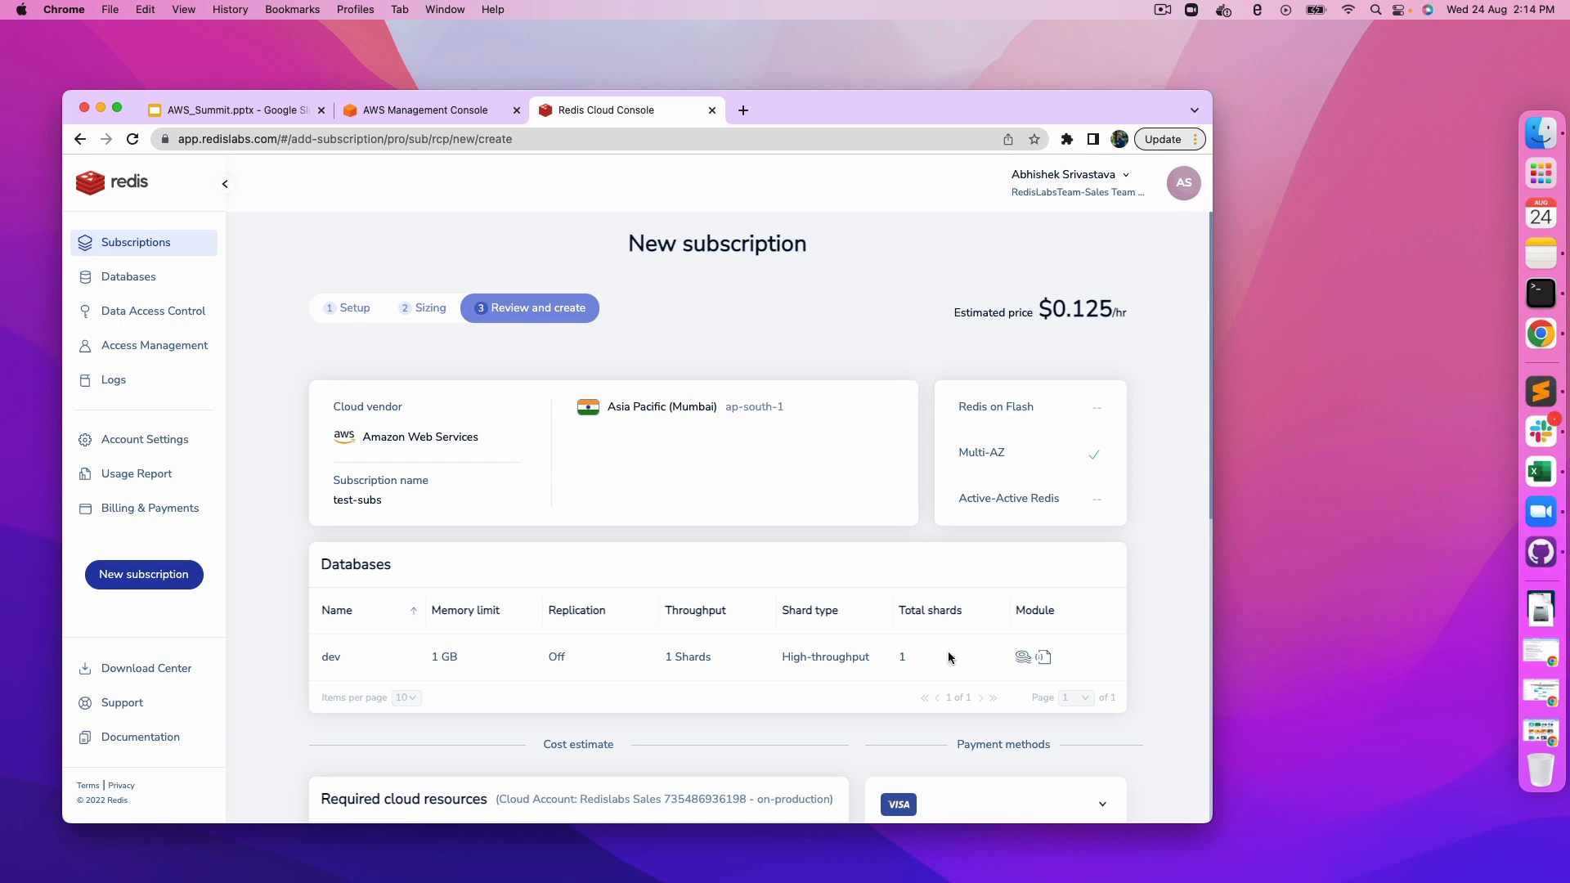
{"action": "scroll", "coordinate": [975, 651], "scroll_direction": "down", "scroll_amount": 5}
{"action": "scroll", "coordinate": [976, 651], "scroll_direction": "down", "scroll_amount": 3}
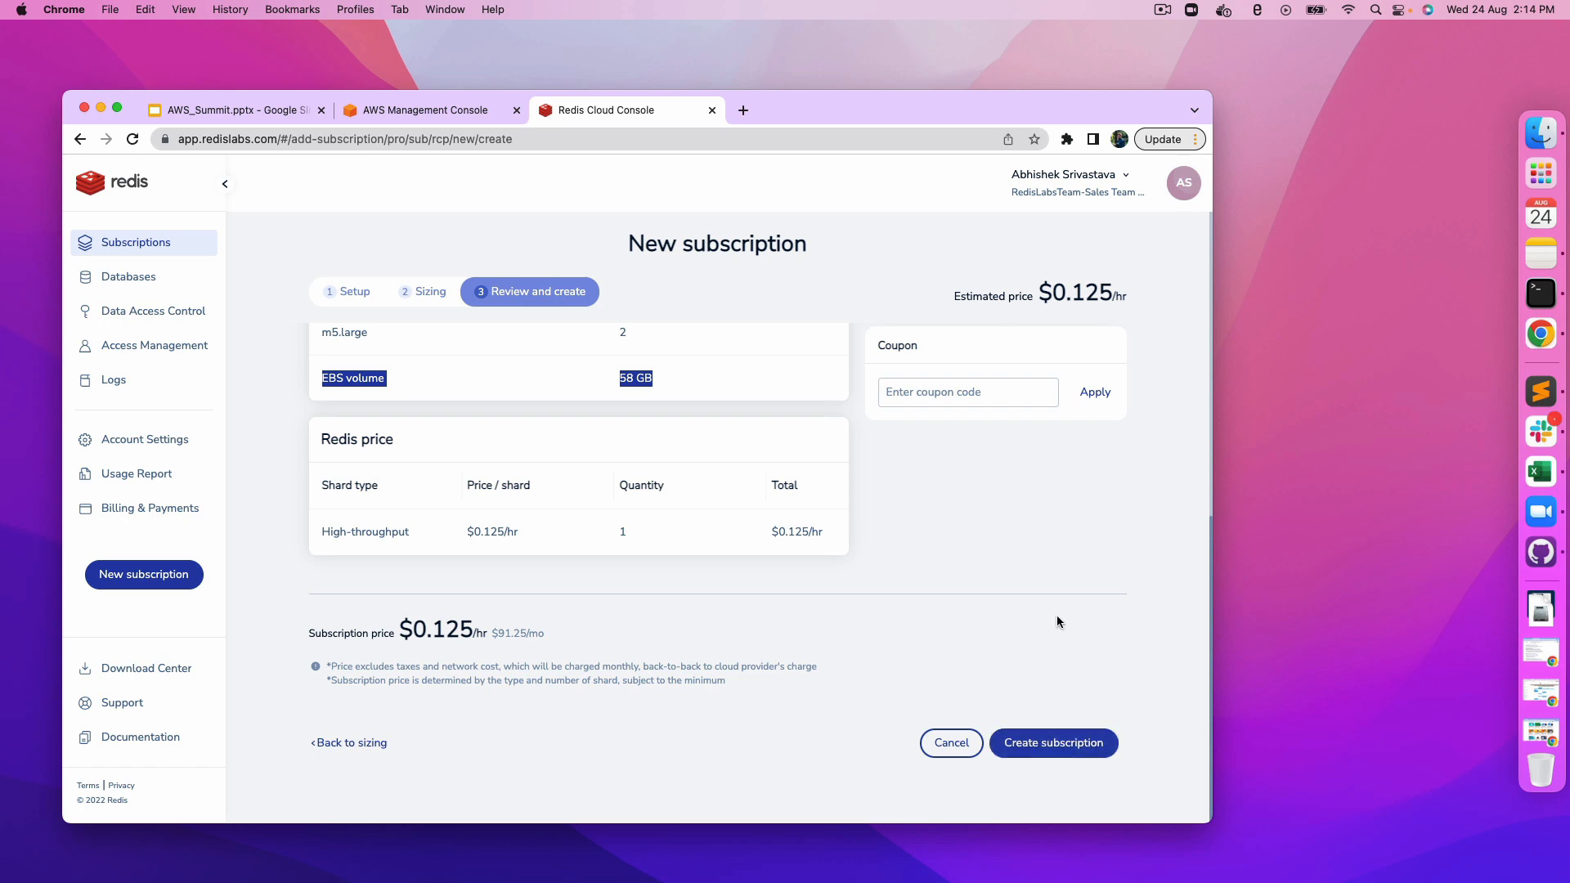
{"action": "scroll", "coordinate": [1057, 621], "scroll_direction": "up", "scroll_amount": 8}
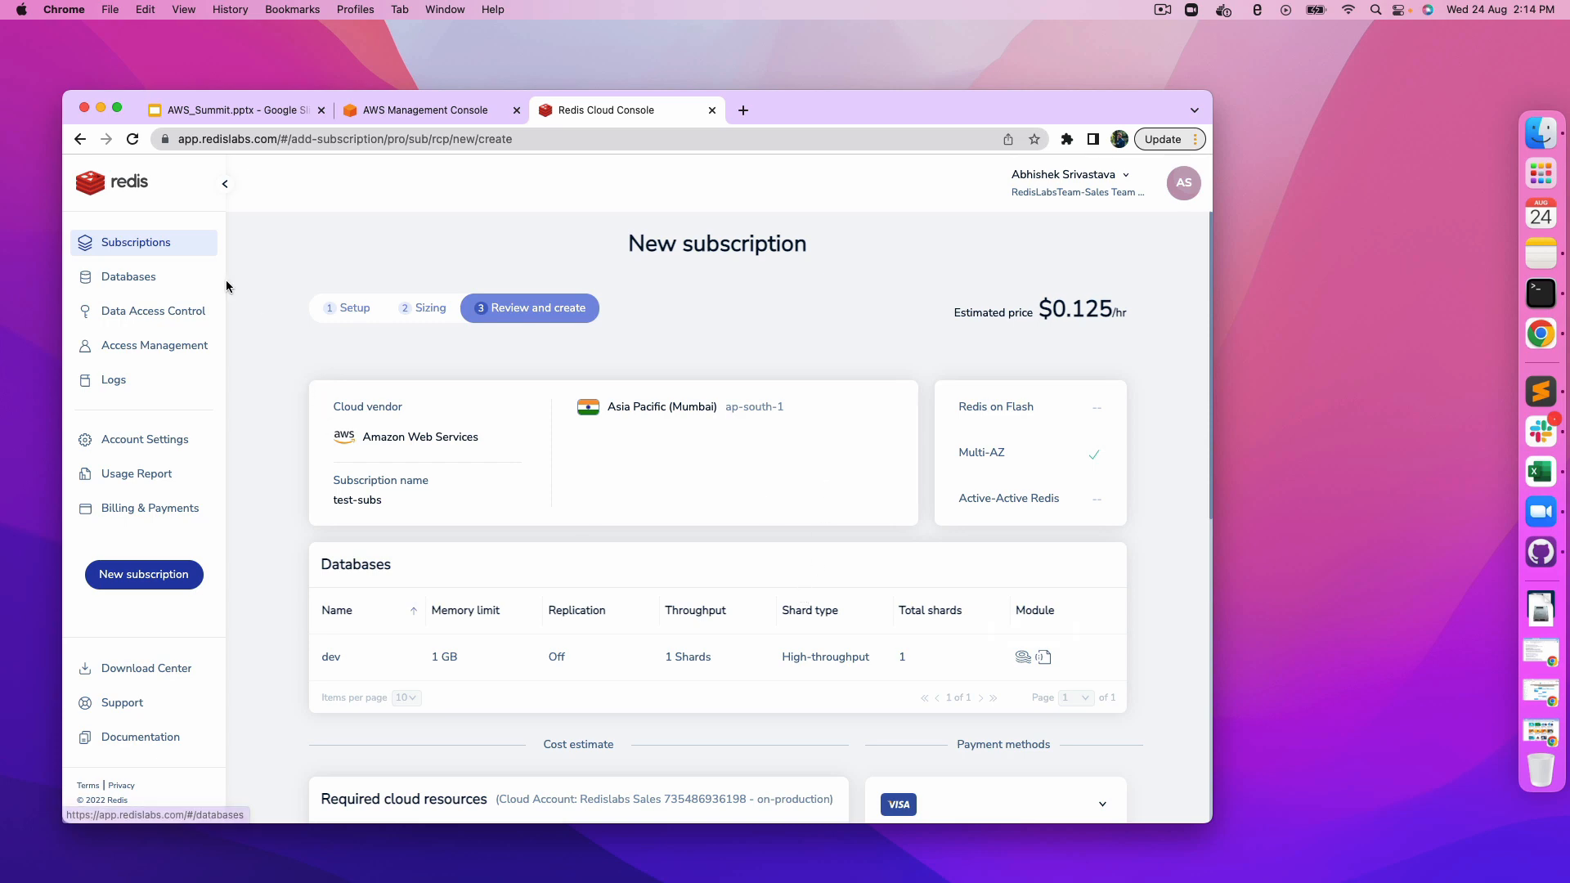
Step: Open the testdb database of the existing abhi-subs subscription and examine its public and private endpoints
{"action": "left_click", "coordinate": [148, 249]}
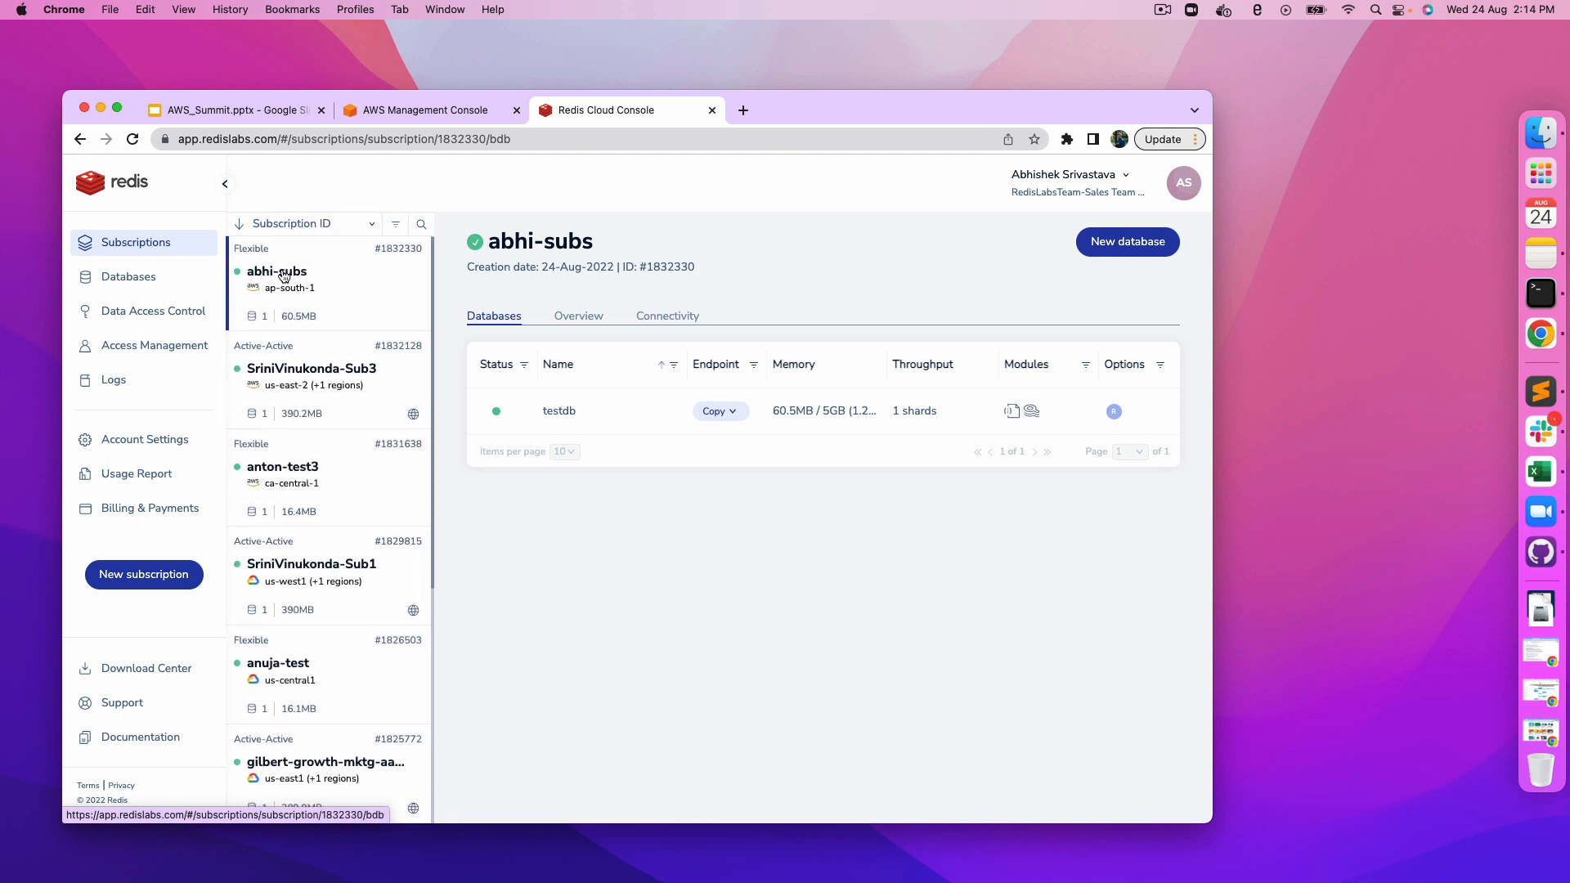
{"action": "left_click", "coordinate": [636, 415]}
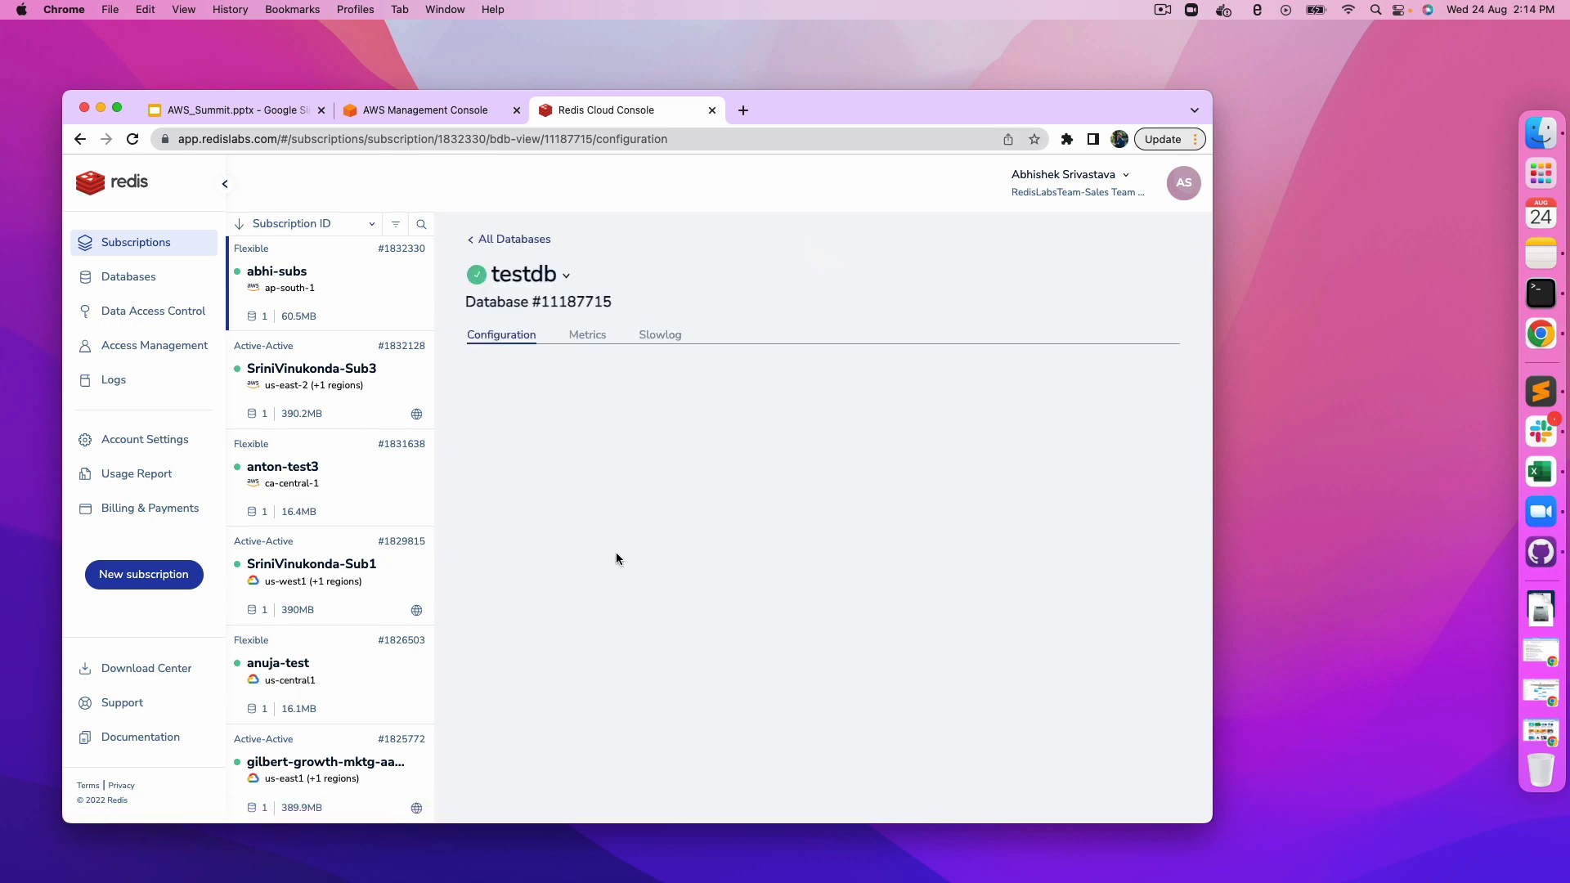
{"action": "scroll", "coordinate": [594, 445], "scroll_direction": "down", "scroll_amount": 5}
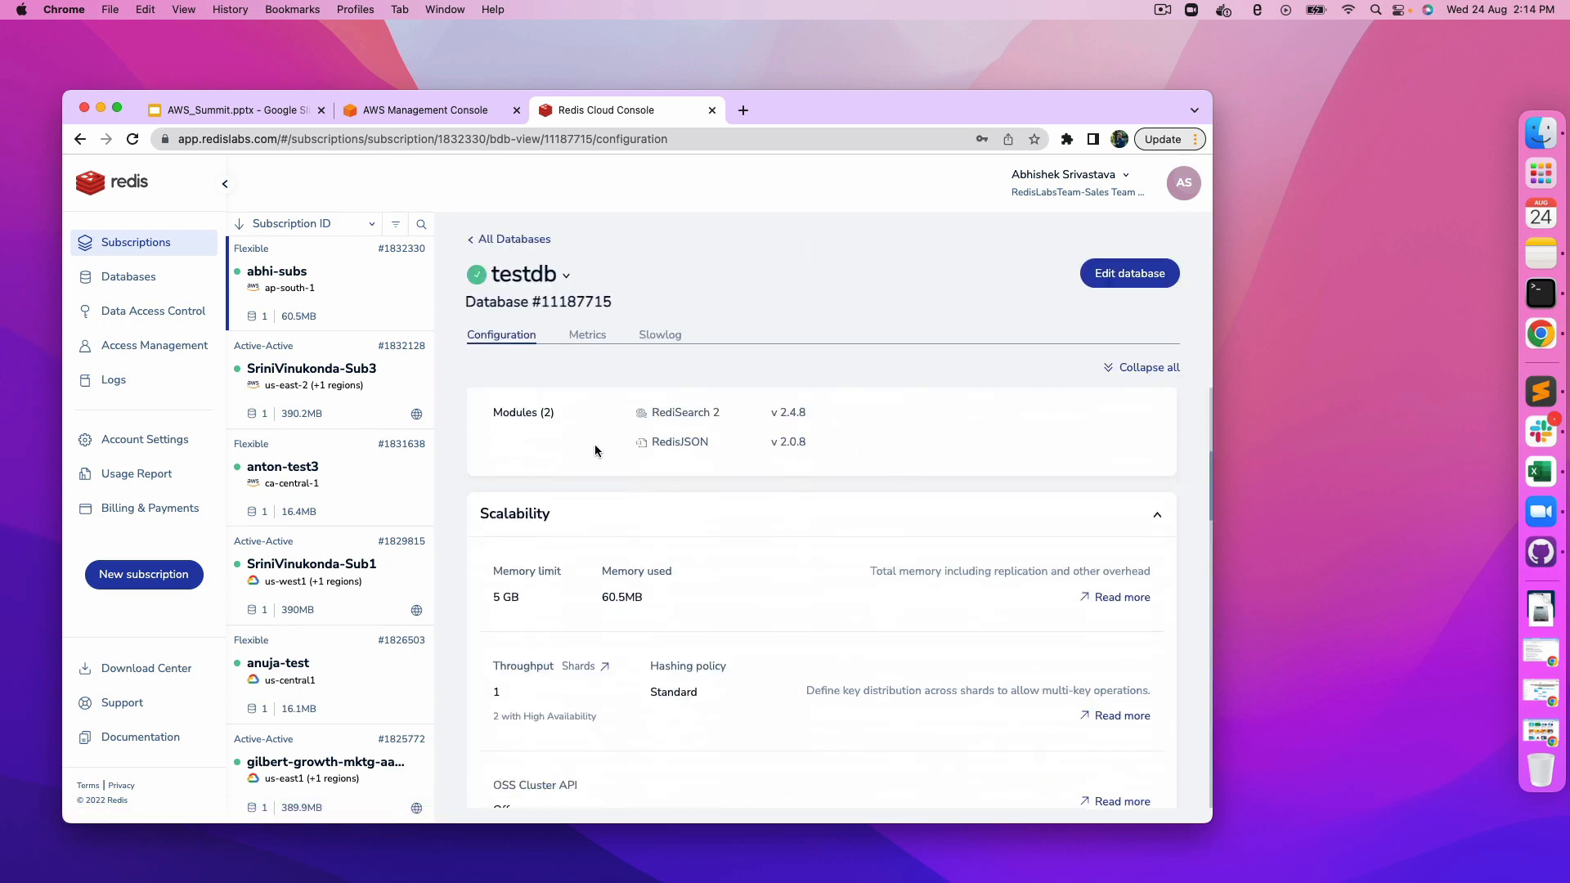
{"action": "scroll", "coordinate": [690, 442], "scroll_direction": "up", "scroll_amount": 5}
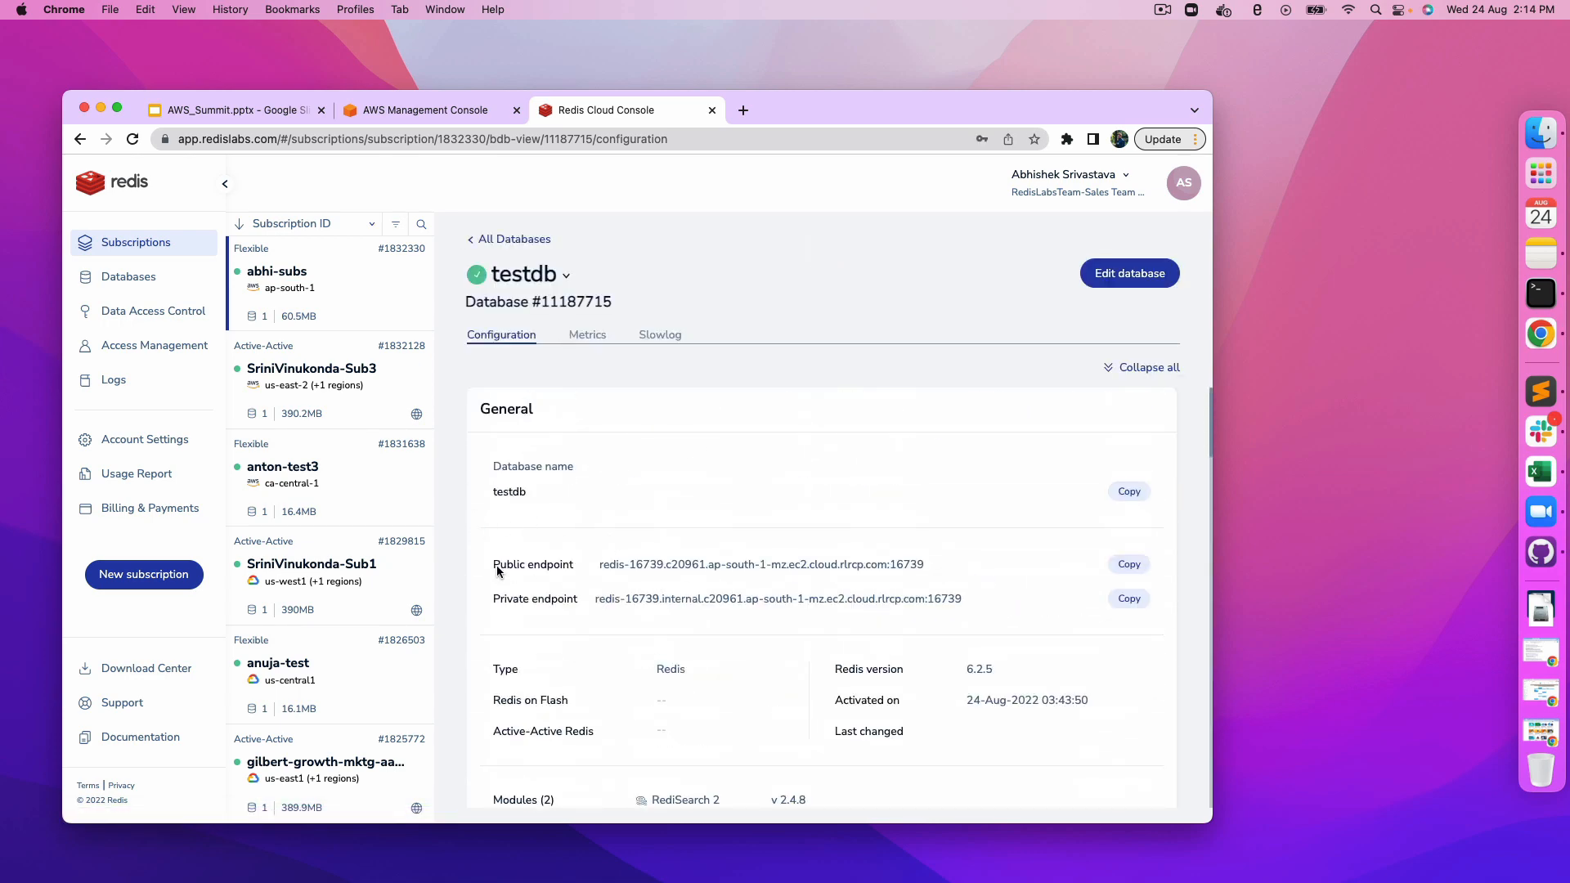
{"action": "left_click_drag", "start_coordinate": [497, 565], "coordinate": [749, 586]}
{"action": "left_click", "coordinate": [750, 585]}
{"action": "left_click_drag", "start_coordinate": [975, 599], "coordinate": [591, 597]}
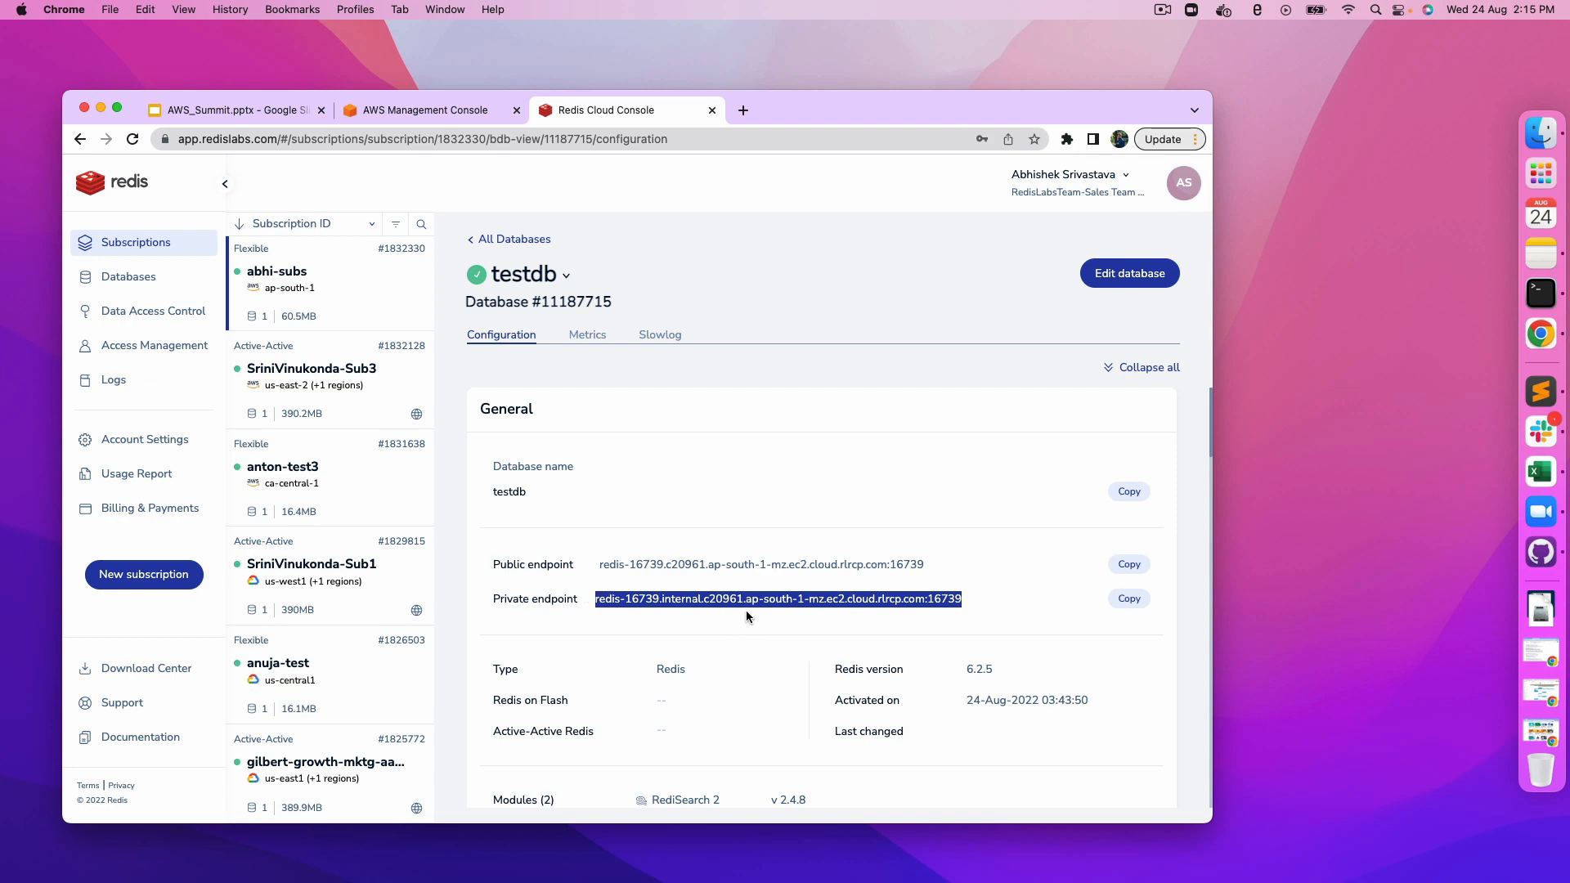
{"action": "left_click", "coordinate": [734, 634]}
{"action": "scroll", "coordinate": [735, 634], "scroll_direction": "down", "scroll_amount": 3}
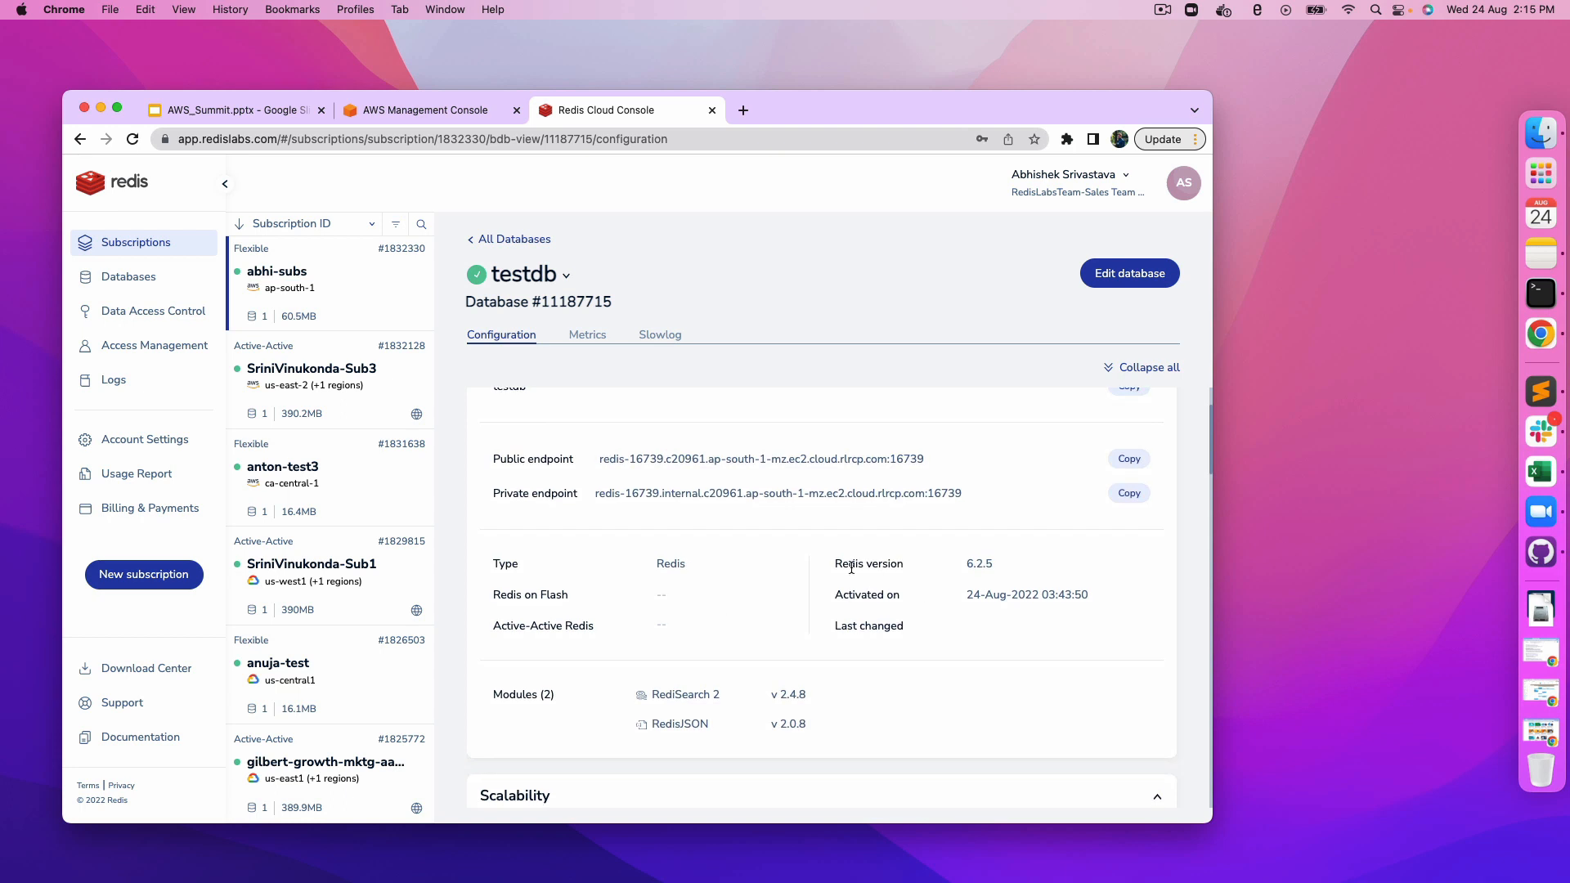
Step: Examine testdb's type, version, modules, scalability and durability settings
{"action": "left_click_drag", "start_coordinate": [833, 565], "coordinate": [940, 664]}
{"action": "left_click", "coordinate": [938, 664]}
{"action": "scroll", "coordinate": [924, 665], "scroll_direction": "down", "scroll_amount": 2}
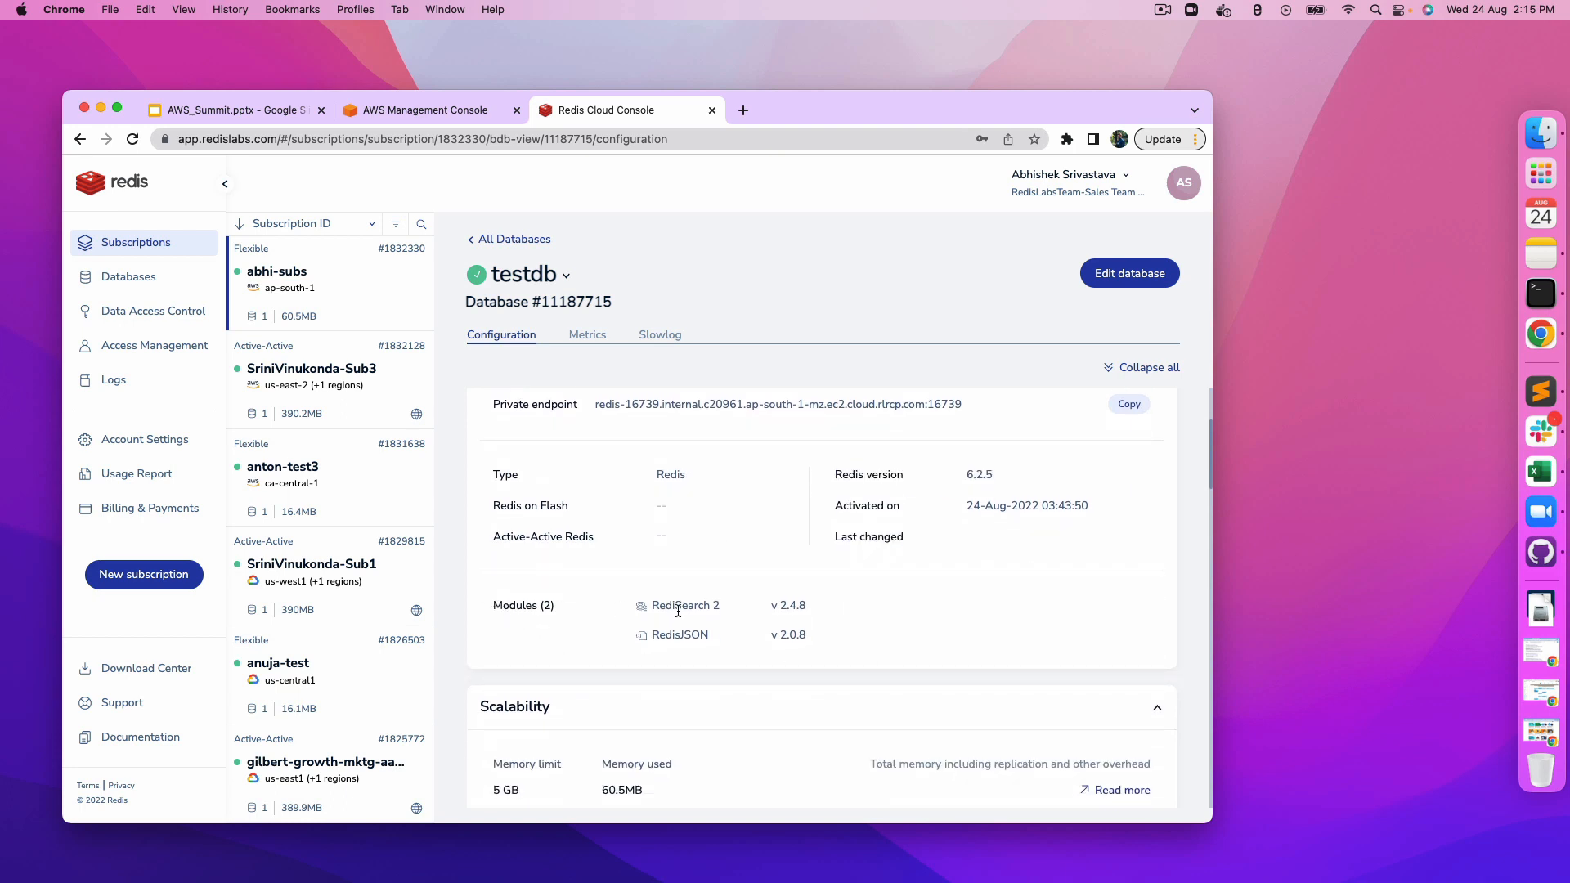
{"action": "scroll", "coordinate": [746, 658], "scroll_direction": "down", "scroll_amount": 4}
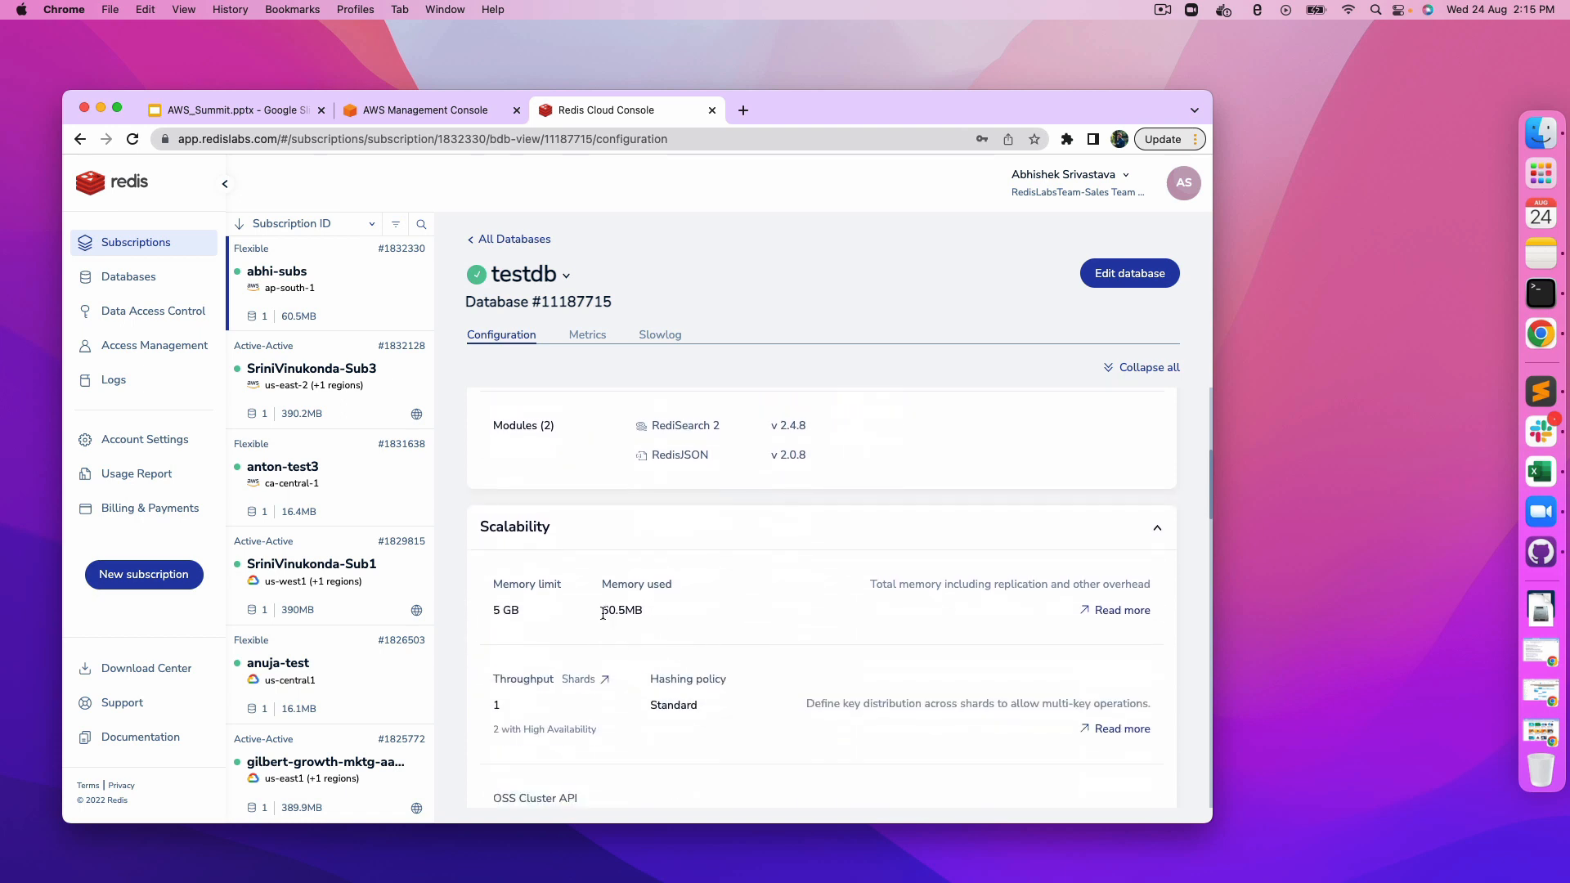
{"action": "left_click_drag", "start_coordinate": [601, 610], "coordinate": [694, 615]}
{"action": "left_click", "coordinate": [728, 623]}
{"action": "scroll", "coordinate": [764, 679], "scroll_direction": "down", "scroll_amount": 5}
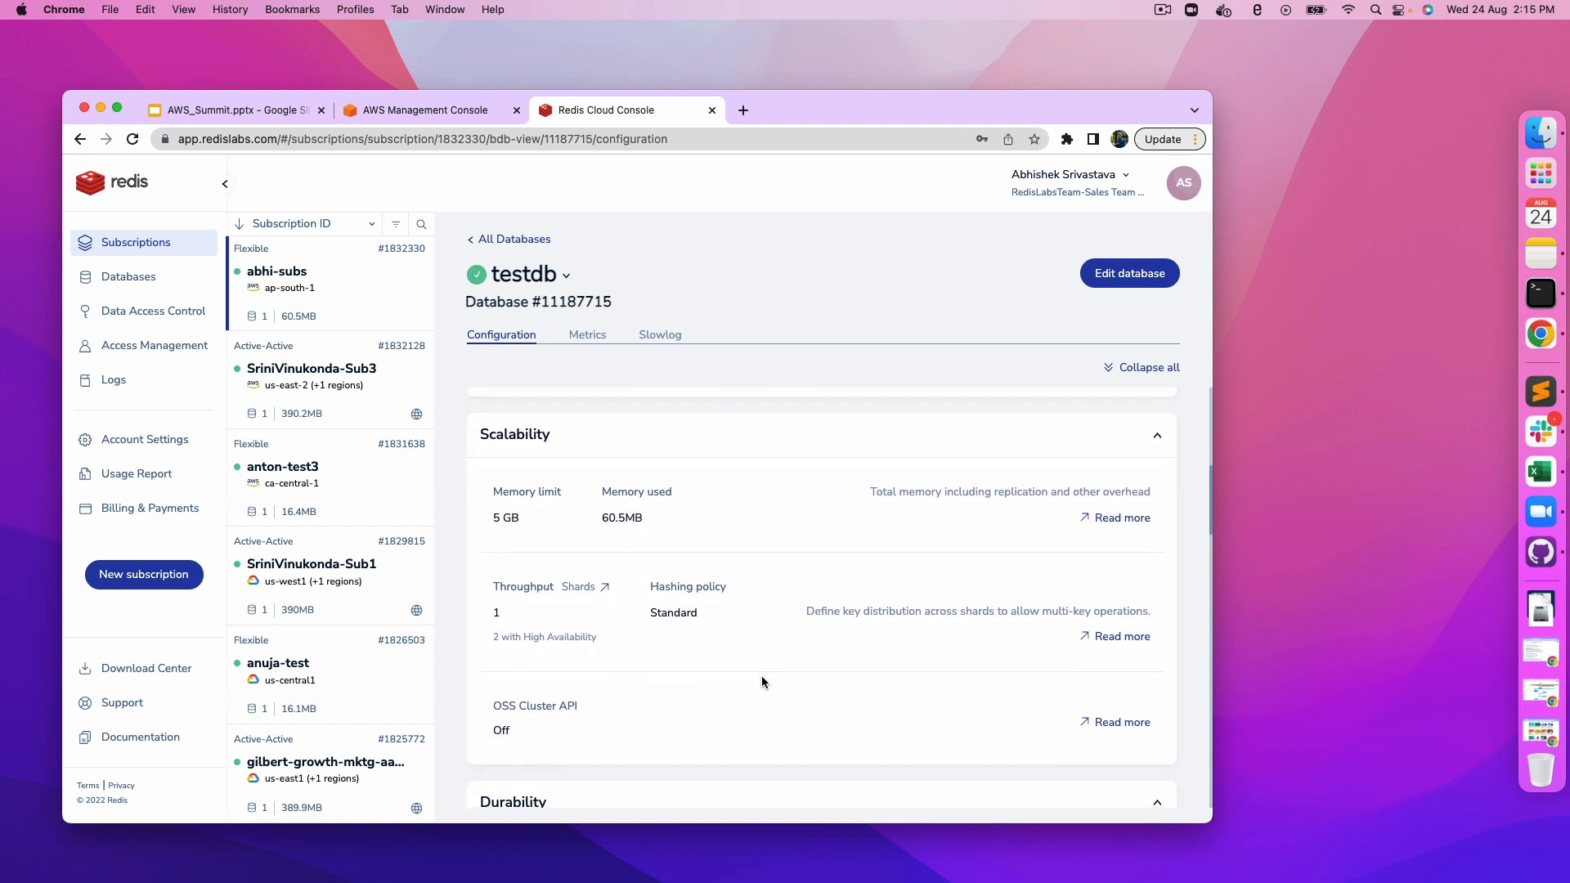
{"action": "scroll", "coordinate": [722, 677], "scroll_direction": "down", "scroll_amount": 4}
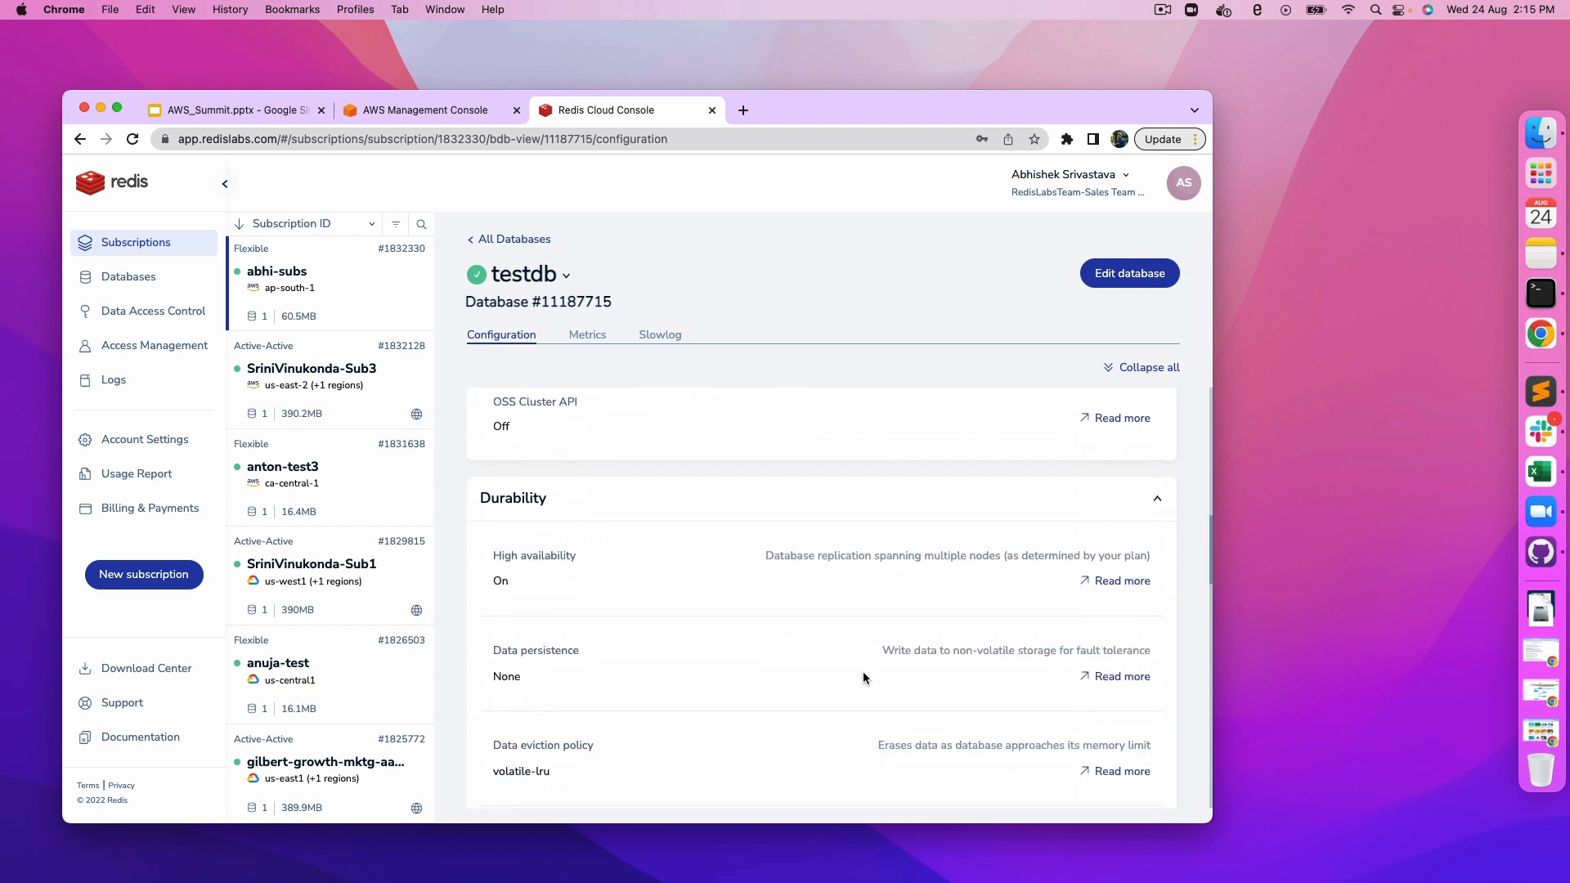